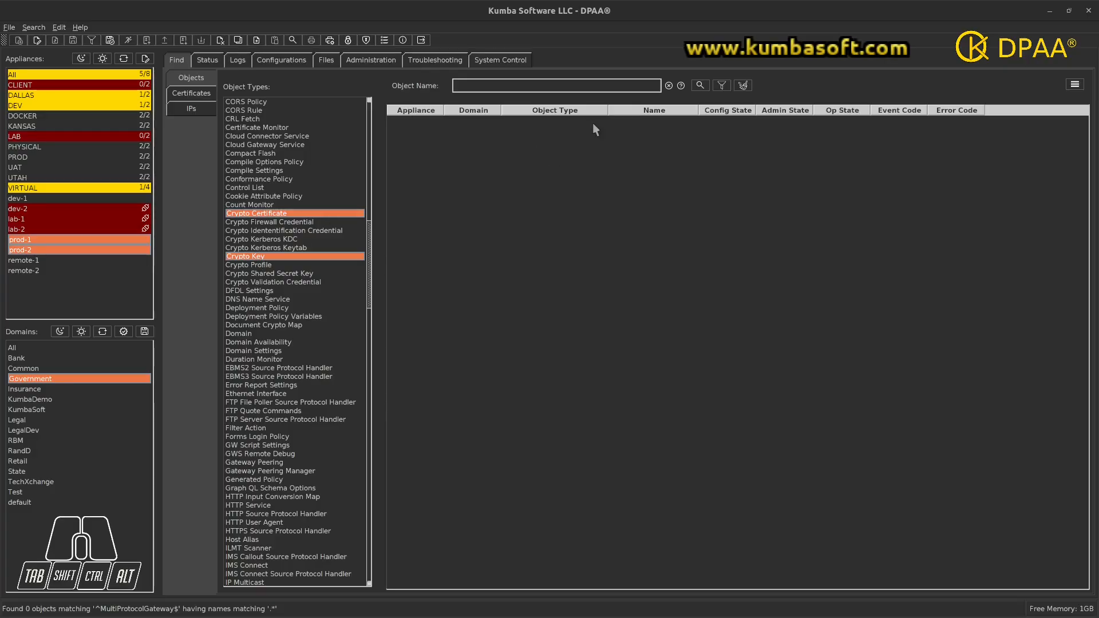
# Step: Search the selected object types using an advanced filter with property Password (deprecated) matching the expression .+
pyautogui.click(721, 85)
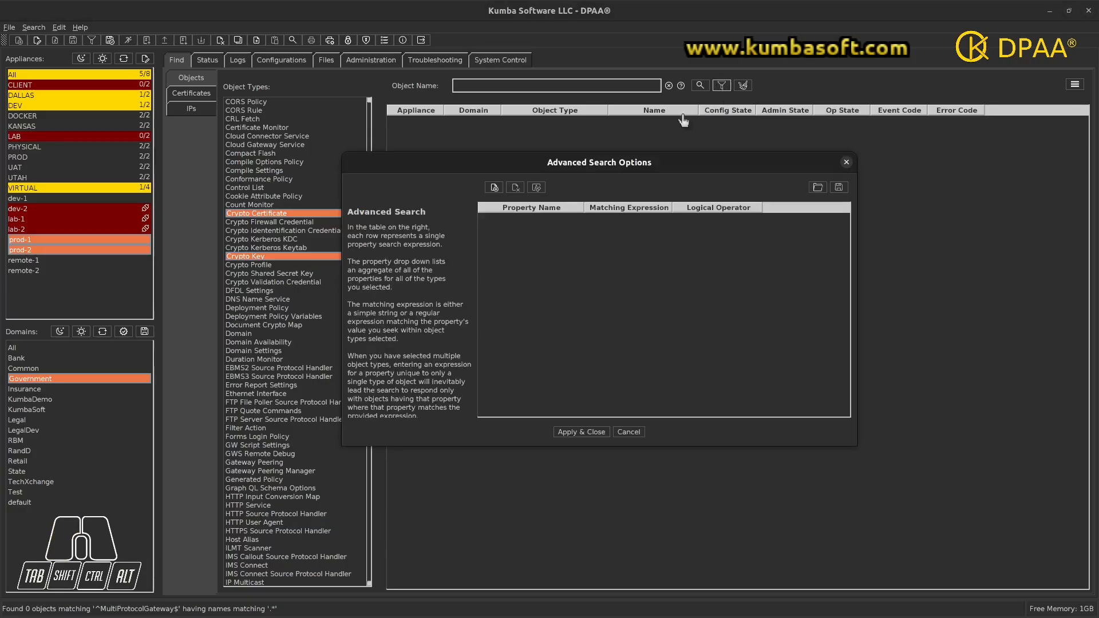
pyautogui.click(495, 187)
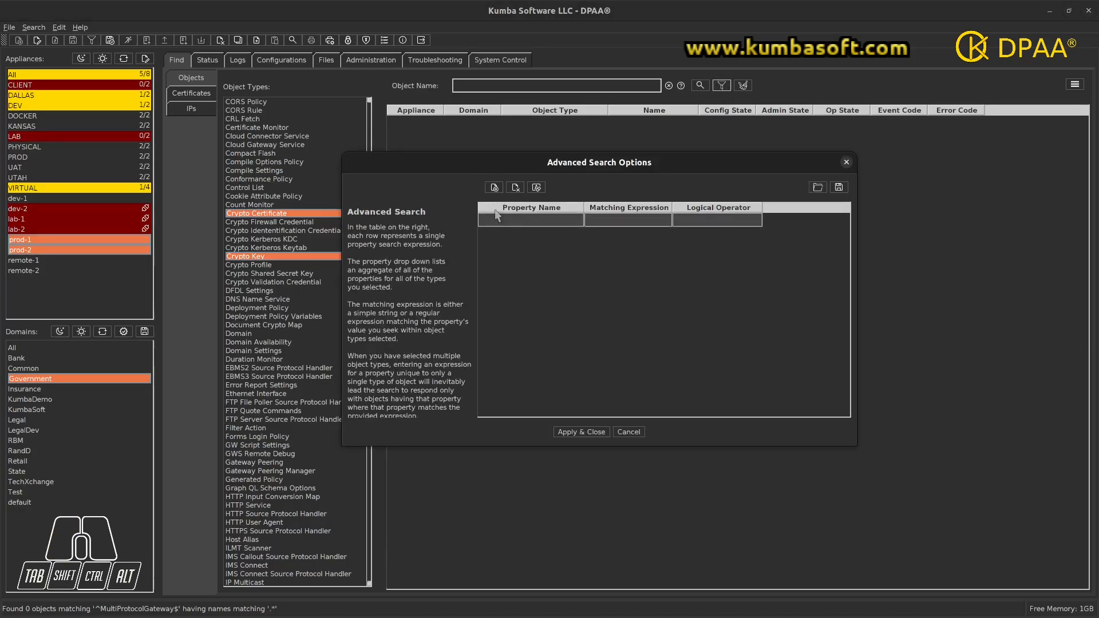
pyautogui.click(503, 221)
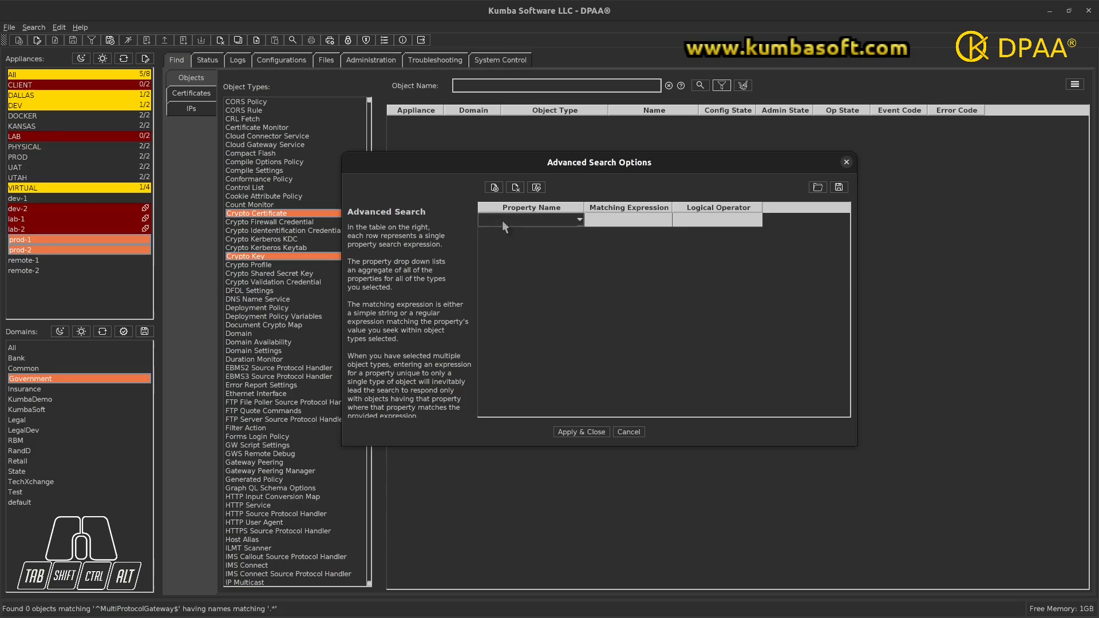
pyautogui.press('p')
pyautogui.click(617, 221)
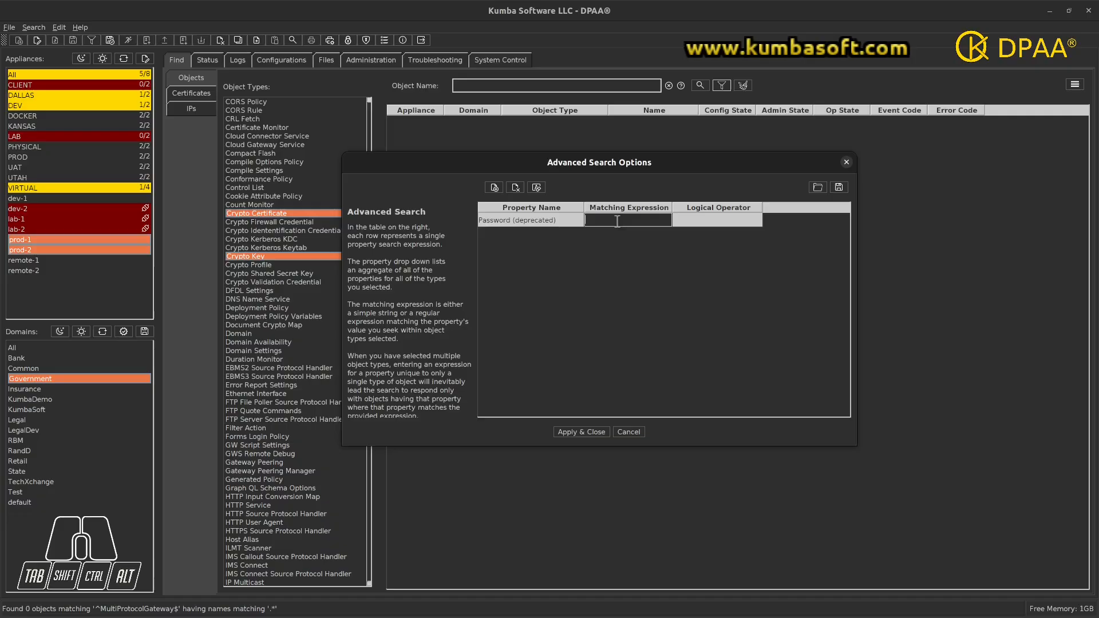
pyautogui.press('shift')
pyautogui.write('.+')
pyautogui.press('Tab')
pyautogui.moveTo(672, 207); pyautogui.dragTo(690, 208)
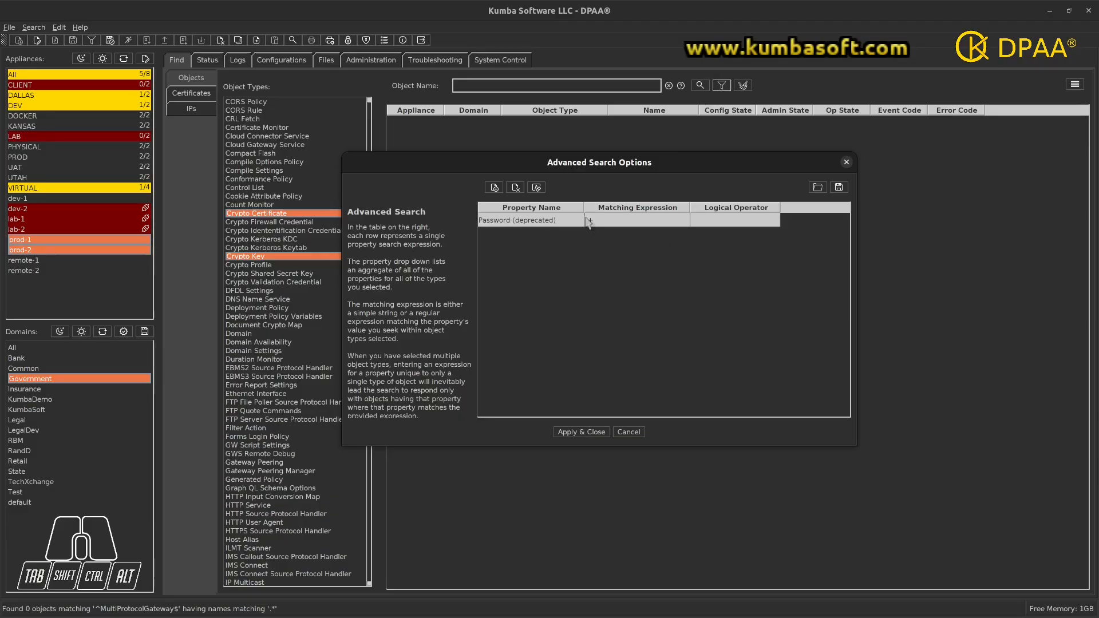
pyautogui.click(569, 432)
pyautogui.click(699, 84)
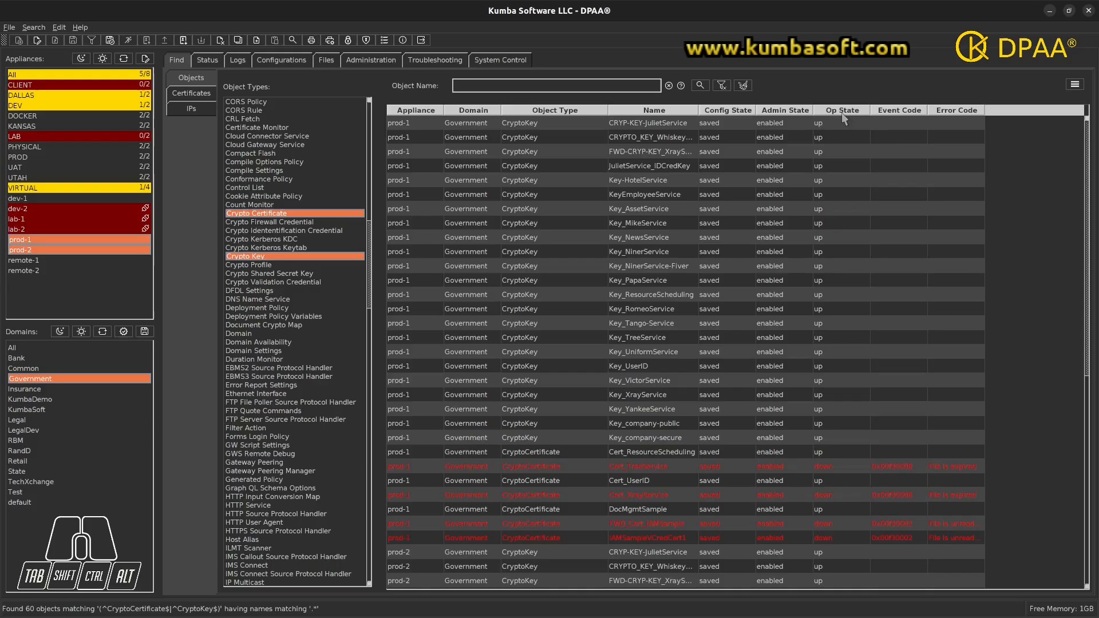
# Step: Sort the search results by name, widen the Name column, and review the listed objects
pyautogui.click(658, 112)
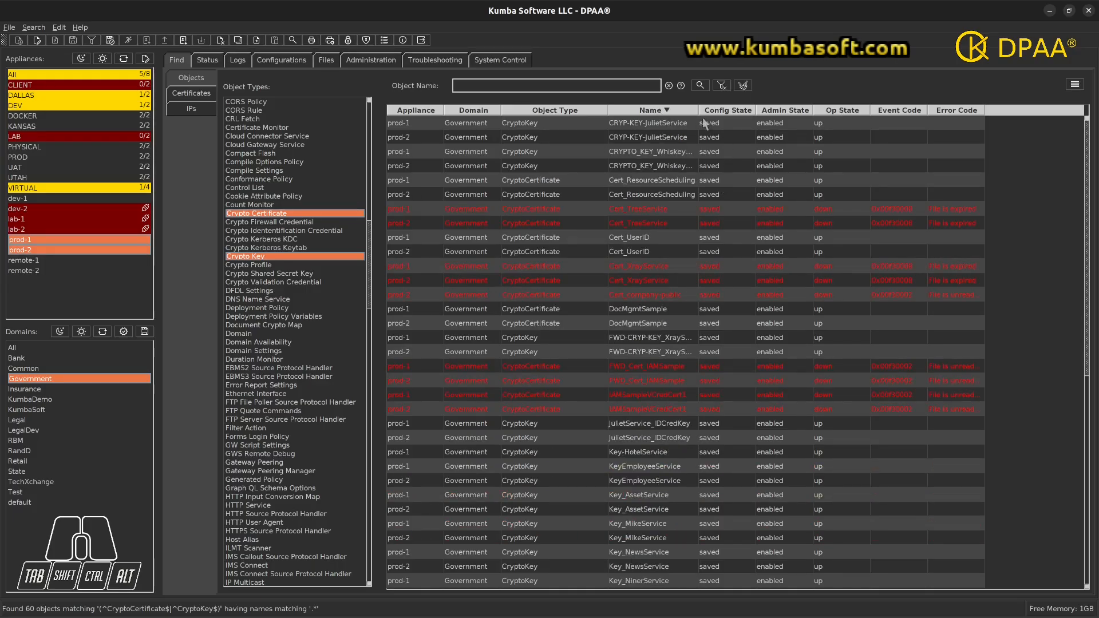
pyautogui.moveTo(698, 110); pyautogui.dragTo(793, 110)
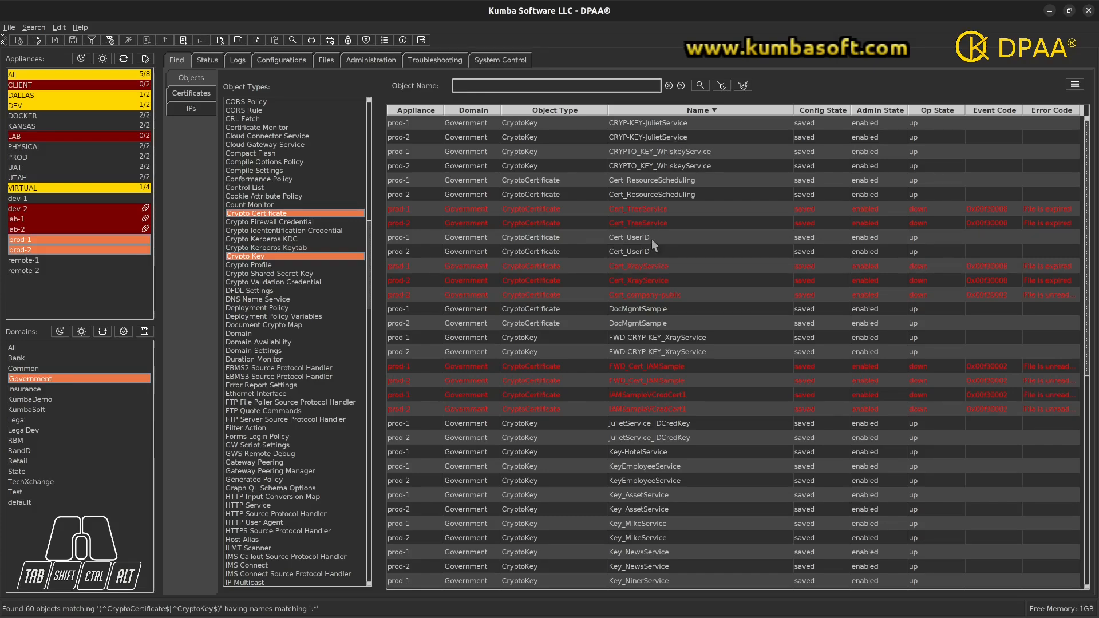
pyautogui.scroll(-9, 750, 468)
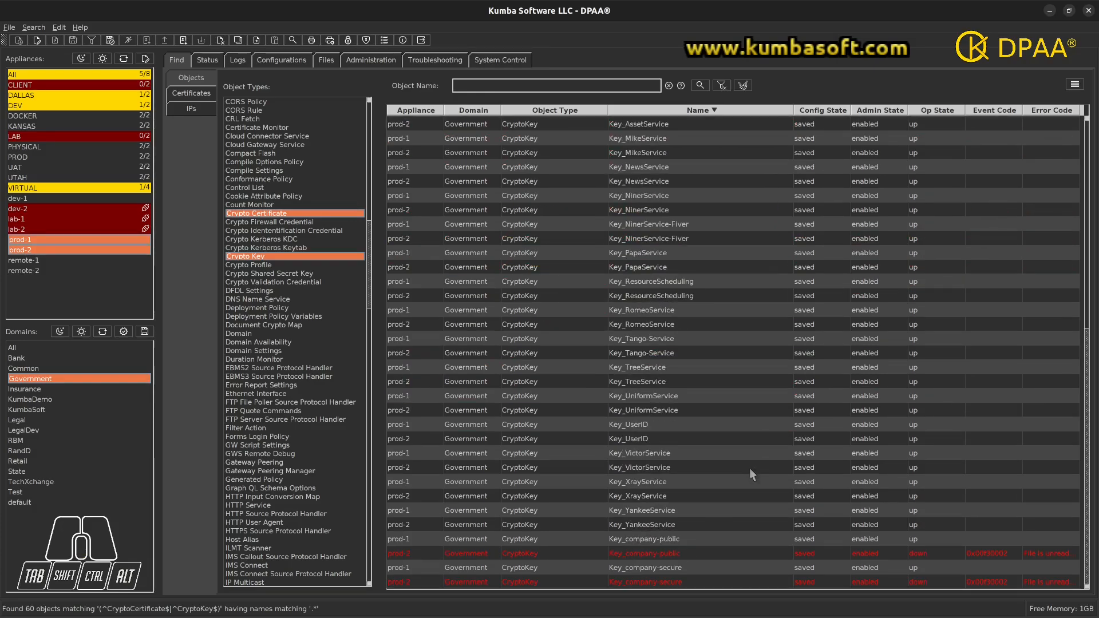
pyautogui.scroll(3, 750, 469)
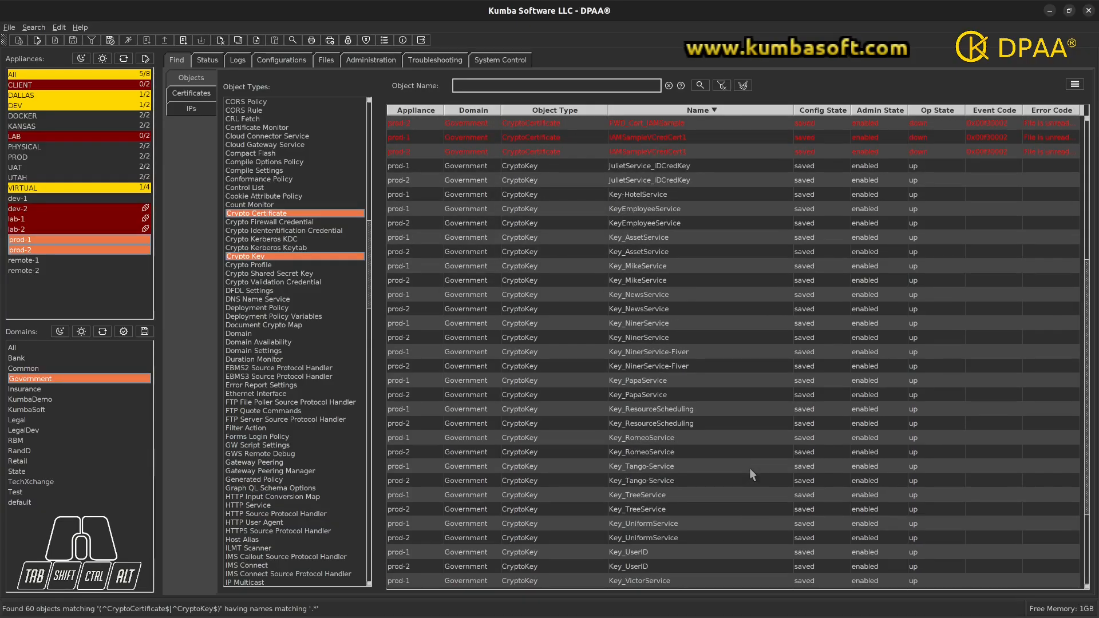
pyautogui.scroll(6, 750, 468)
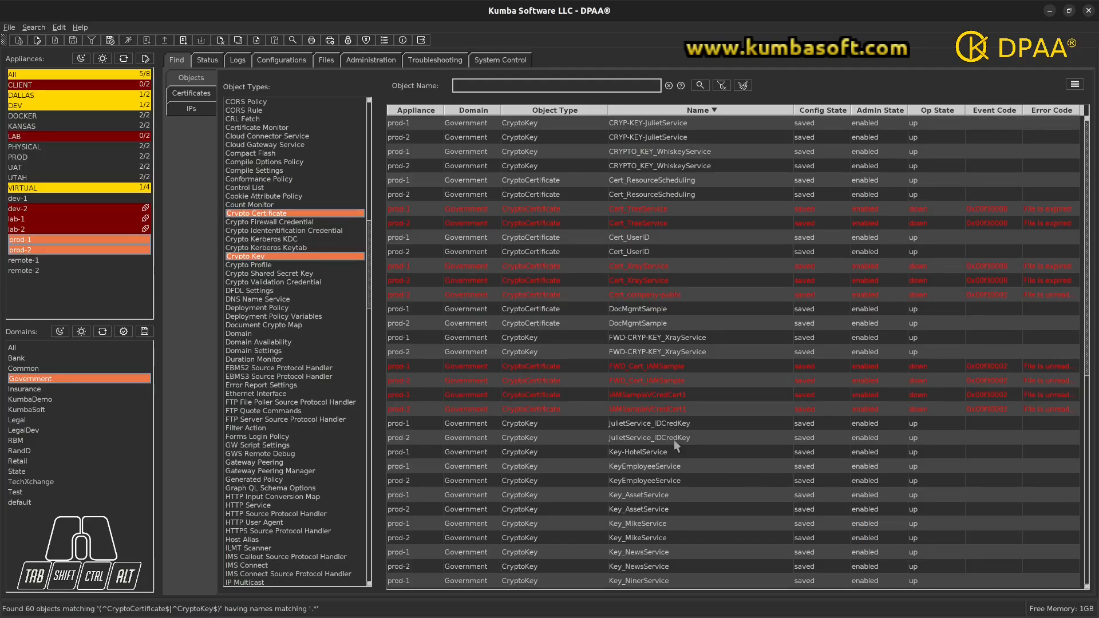
# Step: Select the CRYP-KEY-JulietService keys and Cert_ResourceScheduling certificates on prod-1 and prod-2 and open them together for comparison
pyautogui.click(657, 126)
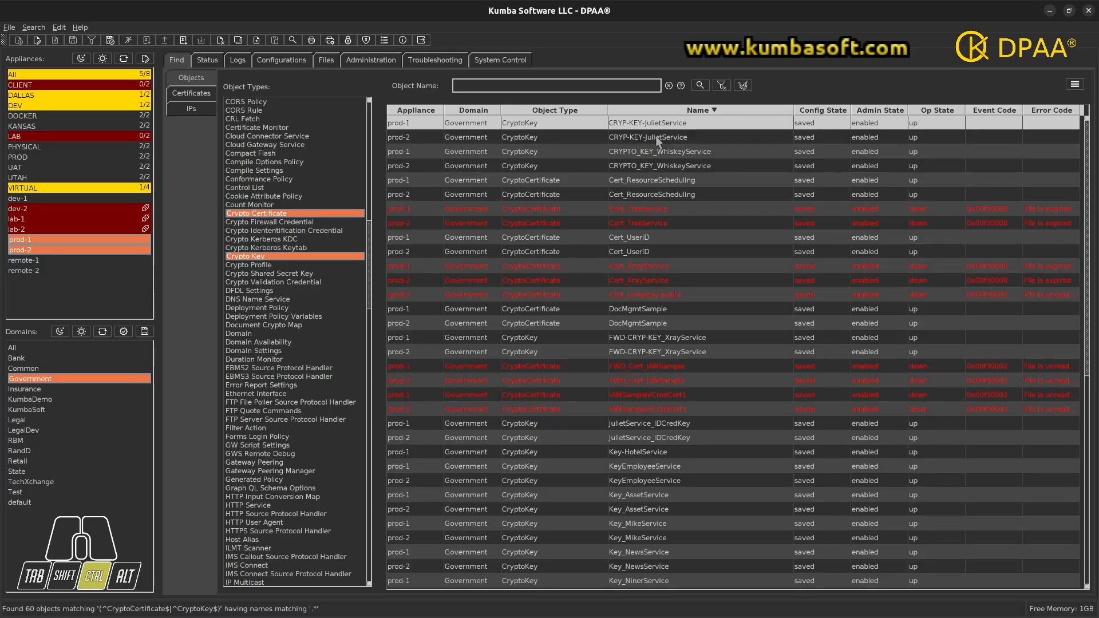
pyautogui.keyDown('ctrl'); pyautogui.click(657, 138); pyautogui.keyUp('ctrl')
pyautogui.keyDown('ctrl'); pyautogui.click(651, 184); pyautogui.keyUp('ctrl')
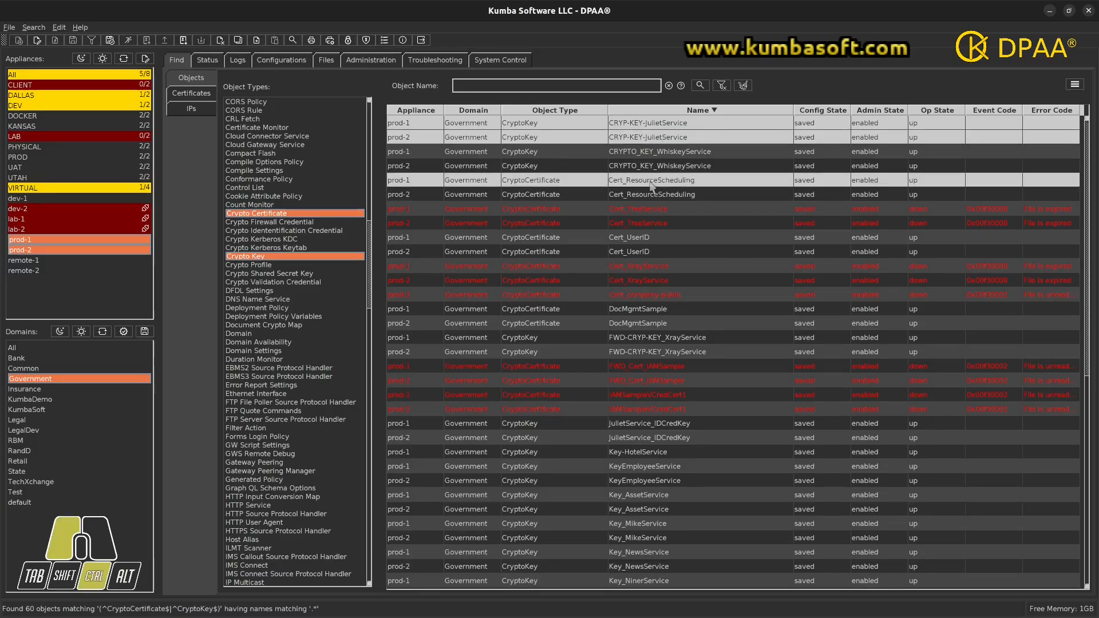
pyautogui.keyDown('ctrl'); pyautogui.click(646, 194); pyautogui.keyUp('ctrl')
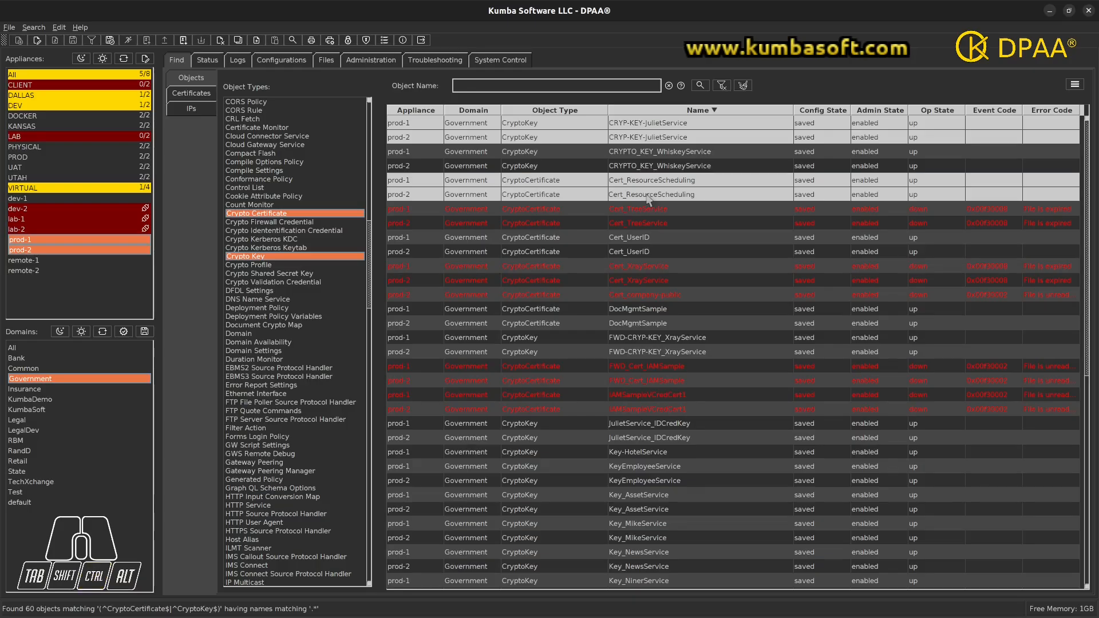
pyautogui.rightClick(648, 199)
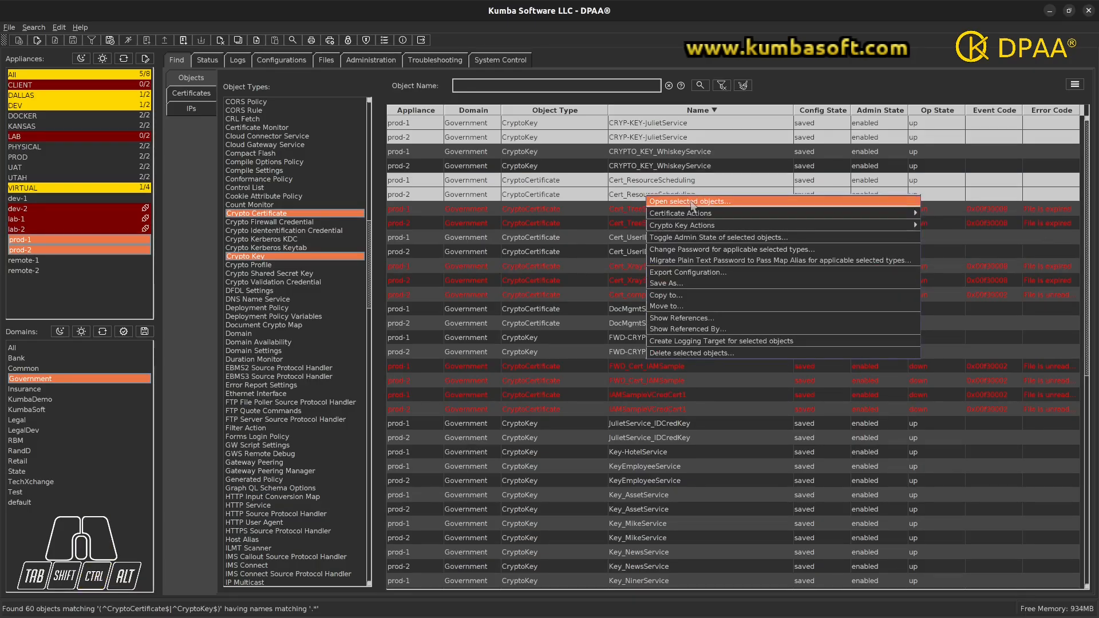
pyautogui.click(689, 202)
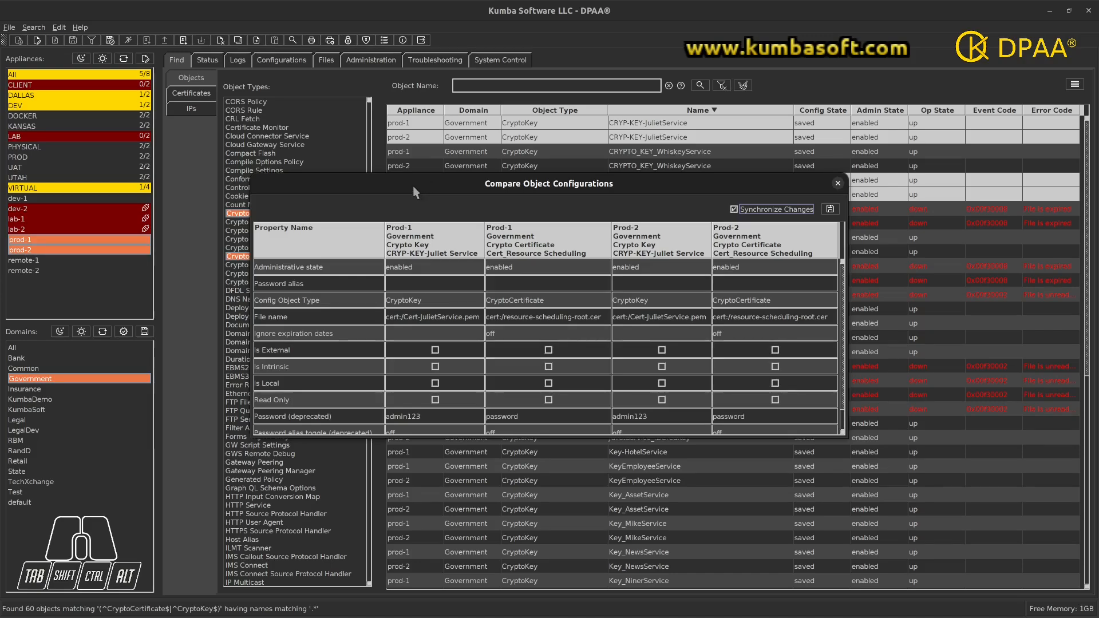
# Step: Examine the Password (deprecated) property across the four compared objects, then close the comparison
pyautogui.moveTo(414, 187); pyautogui.dragTo(384, 157)
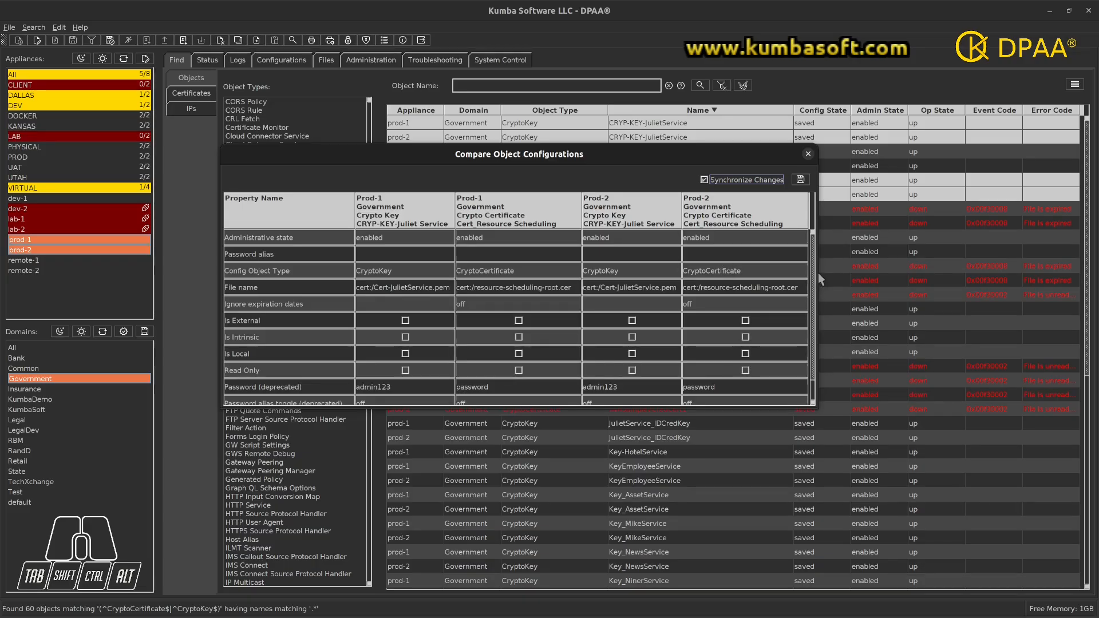
pyautogui.moveTo(818, 273); pyautogui.dragTo(838, 273)
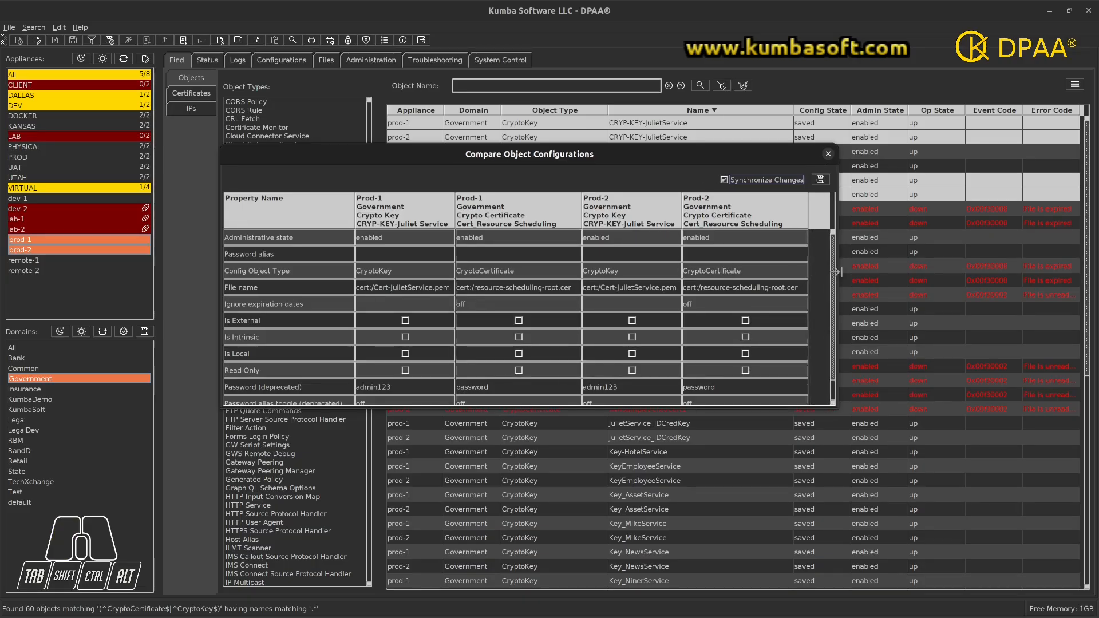
pyautogui.click(266, 392)
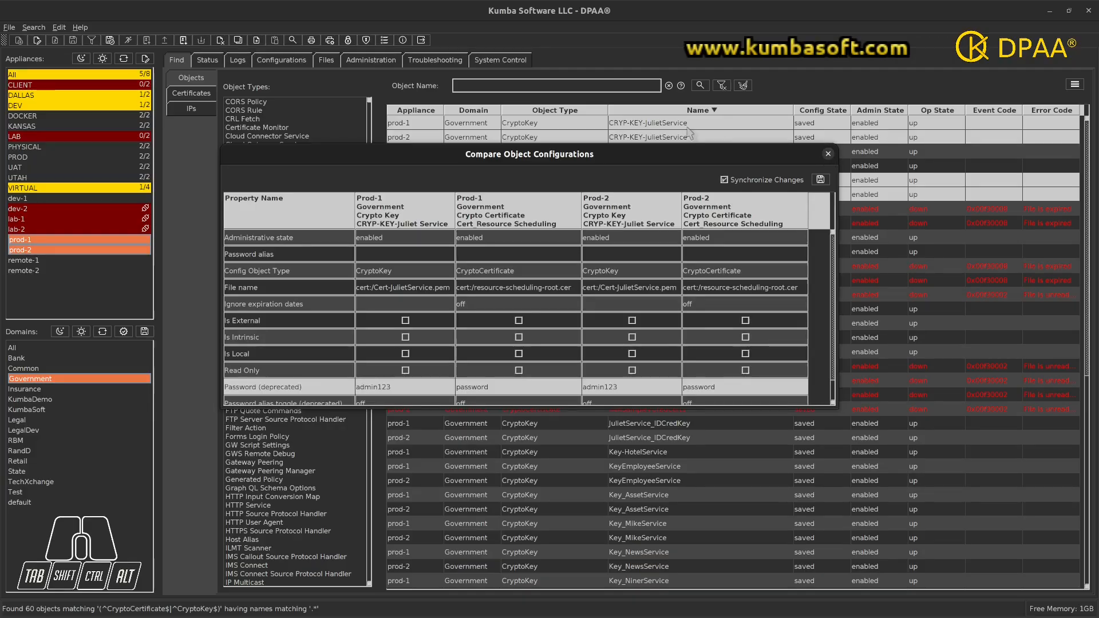
pyautogui.moveTo(649, 153); pyautogui.dragTo(659, 216)
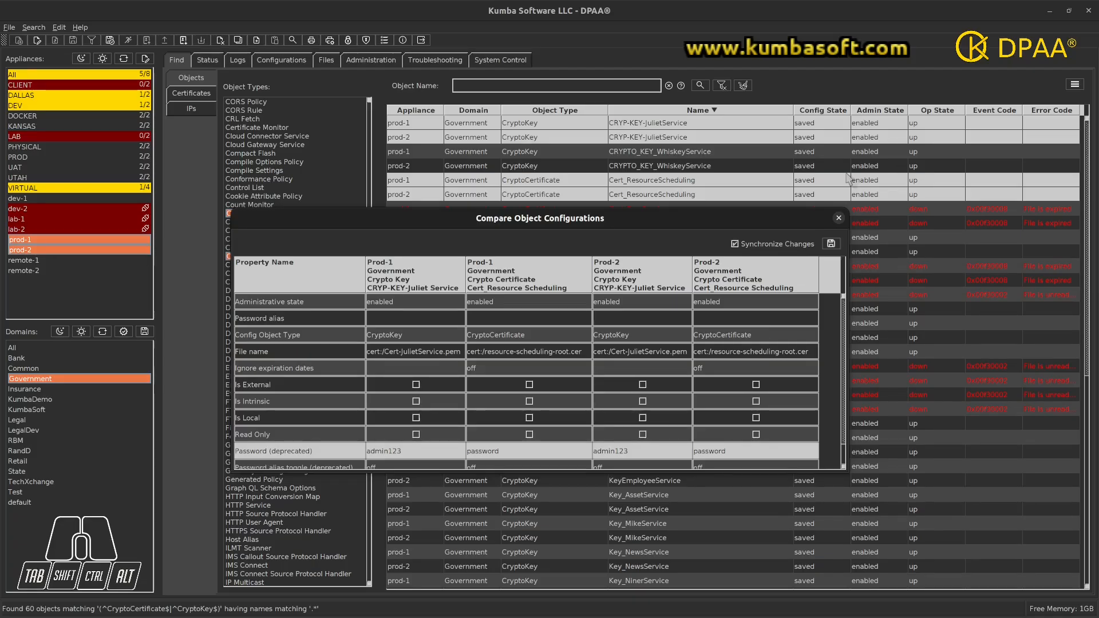
pyautogui.click(839, 218)
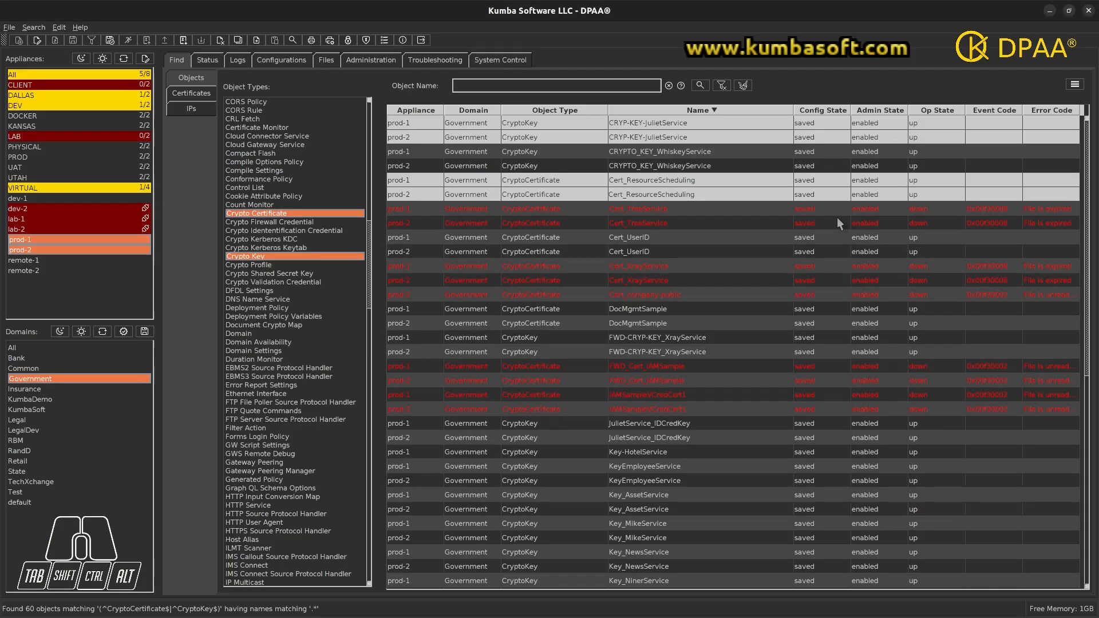
# Step: Start migrating the plain text passwords of the four selected objects to password map aliases
pyautogui.rightClick(667, 192)
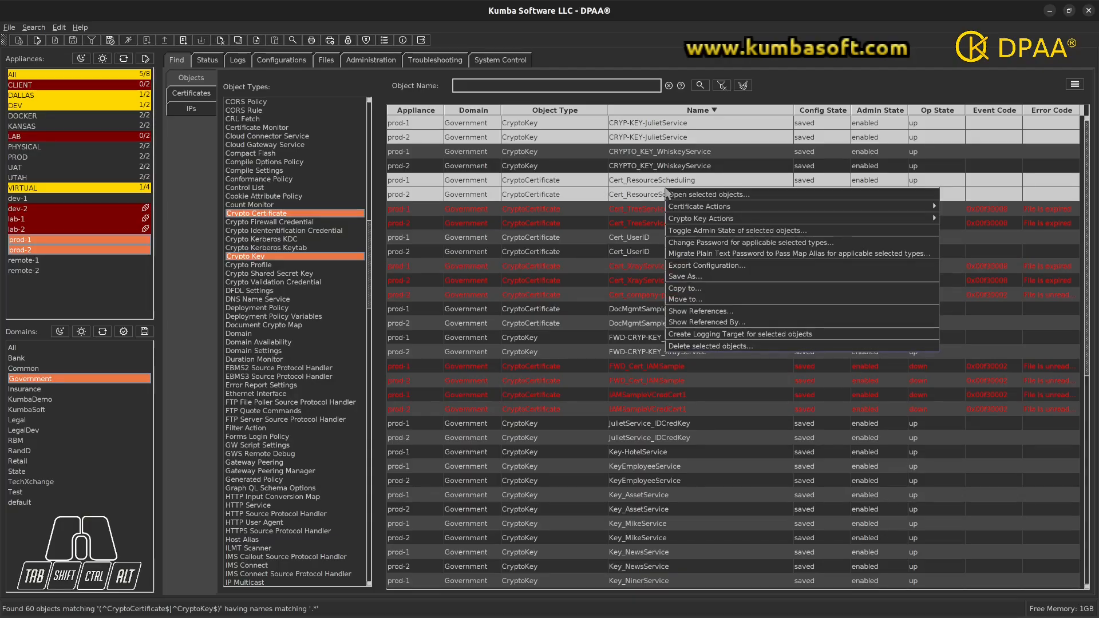
pyautogui.click(1075, 87)
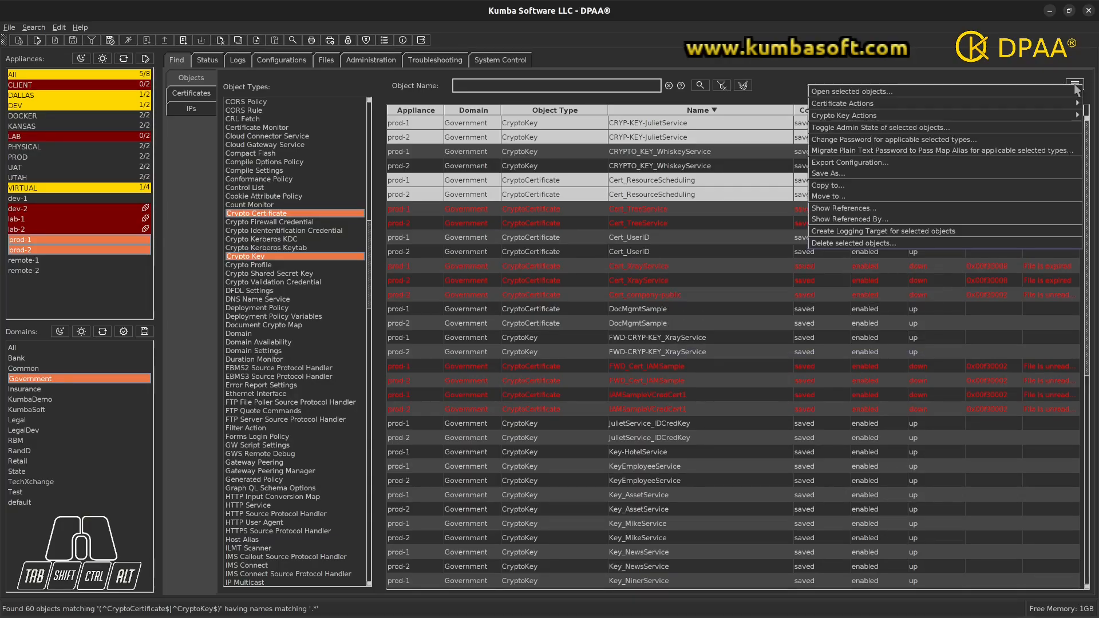
pyautogui.click(884, 152)
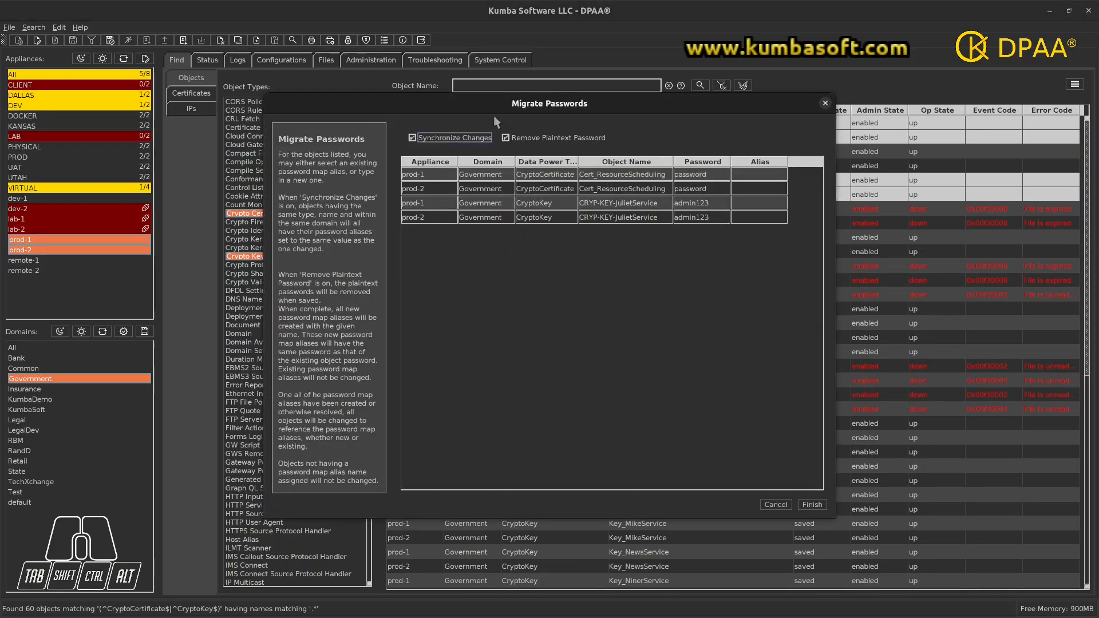
# Step: Enlarge the Migrate Passwords dialog and widen its Data Power Type and Alias columns
pyautogui.moveTo(488, 104); pyautogui.dragTo(445, 218)
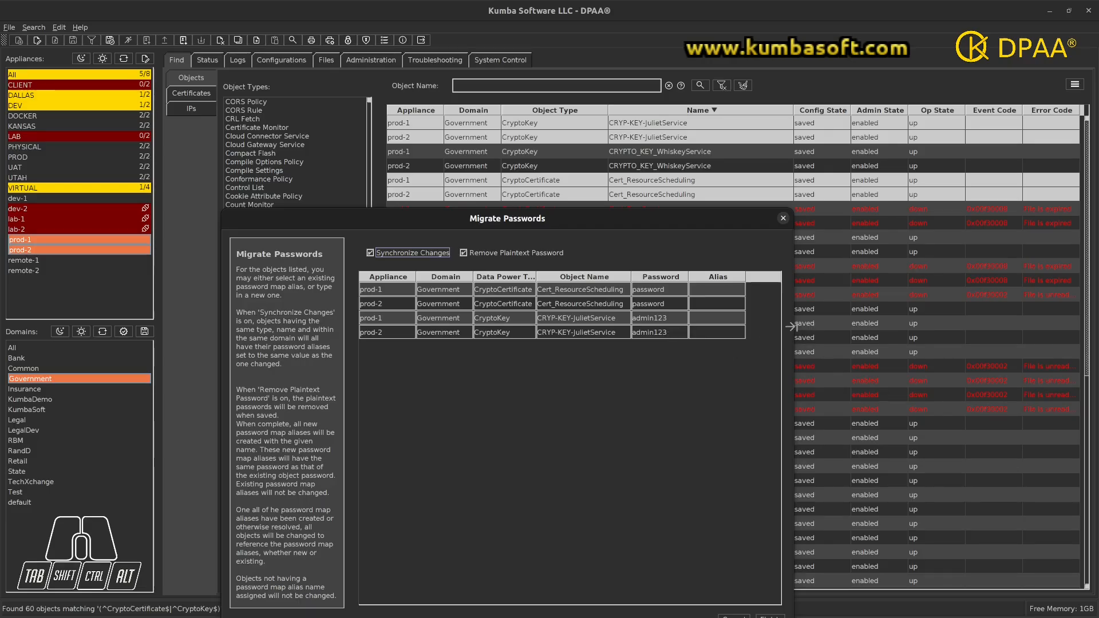
pyautogui.moveTo(818, 325); pyautogui.dragTo(877, 324)
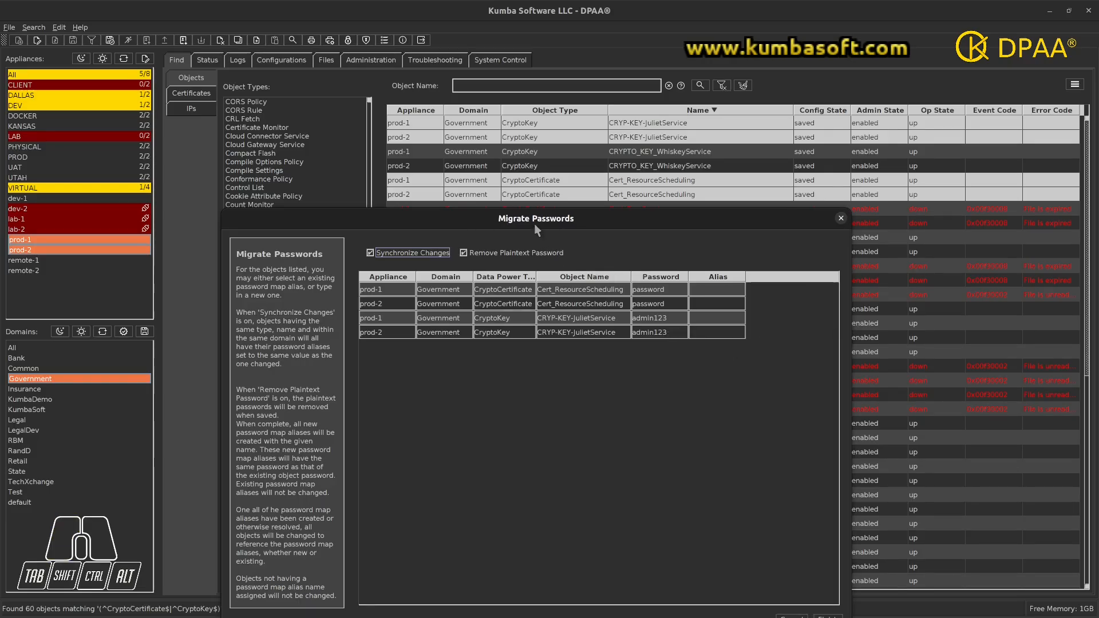
pyautogui.moveTo(530, 217); pyautogui.dragTo(494, 115)
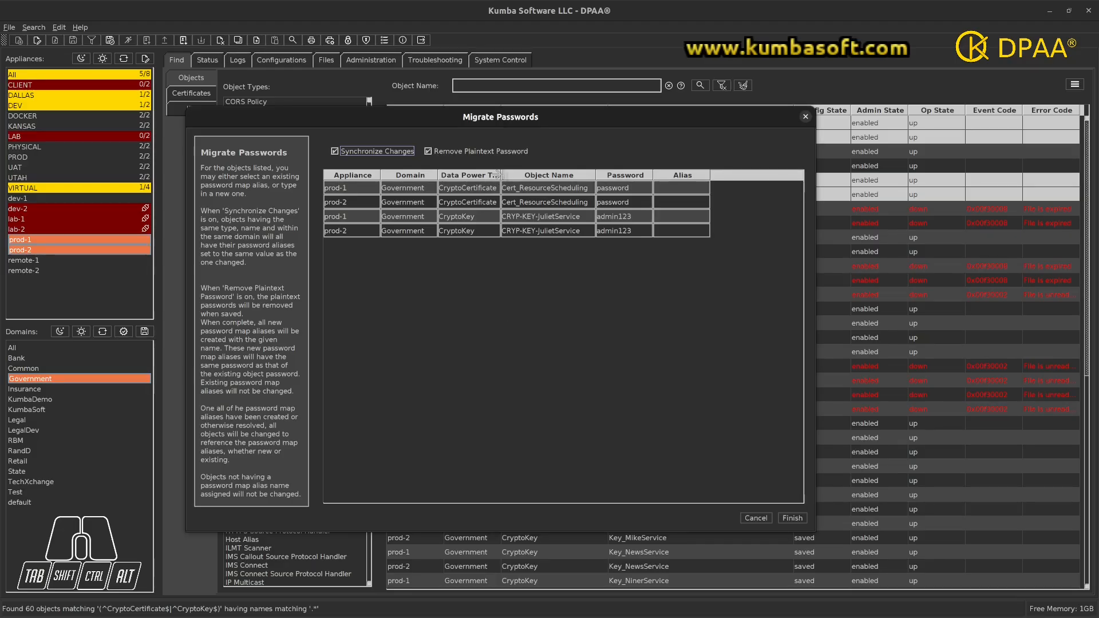
pyautogui.moveTo(499, 176); pyautogui.dragTo(531, 171)
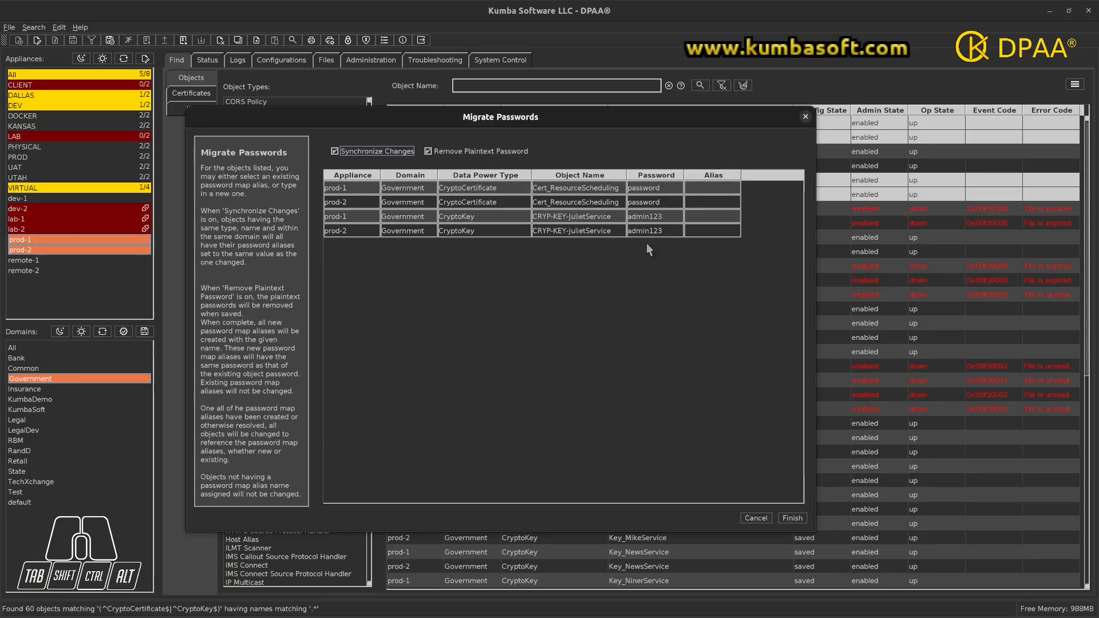
pyautogui.click(743, 175)
pyautogui.moveTo(744, 175); pyautogui.dragTo(772, 175)
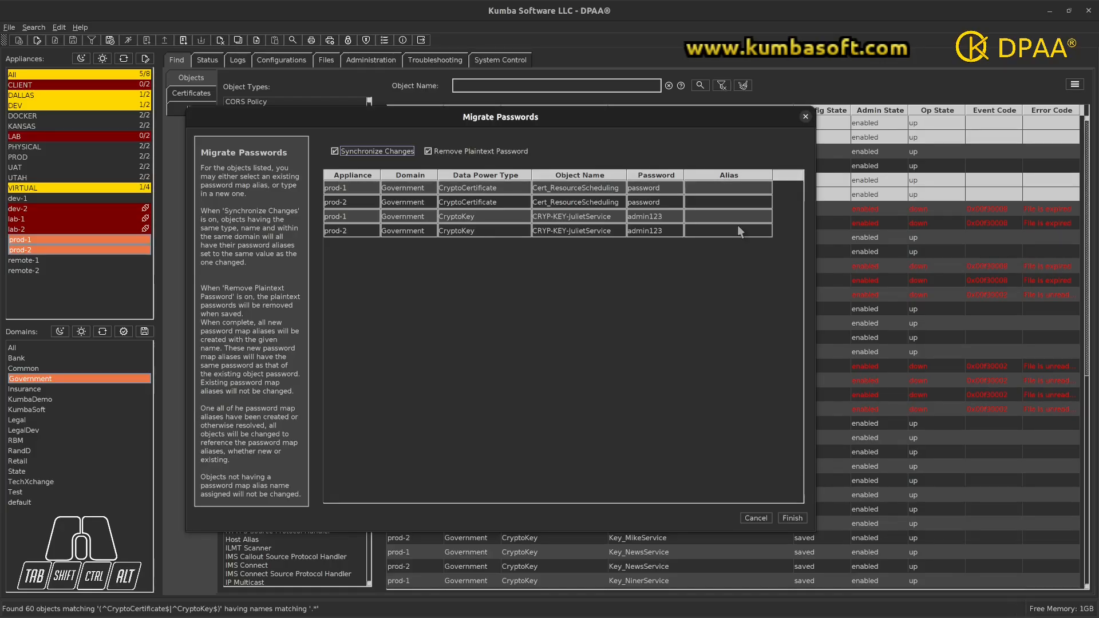
# Step: Assign the existing alias Alpha_PMA to the Cert_ResourceScheduling certificate on prod-1, with changes synchronized
pyautogui.click(743, 192)
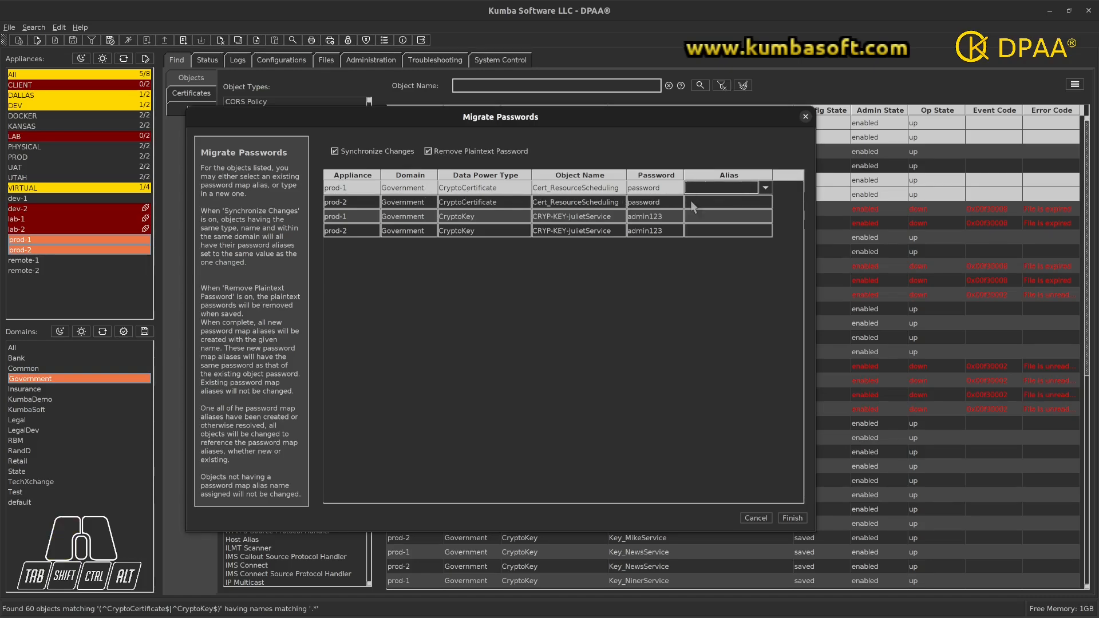
pyautogui.click(765, 187)
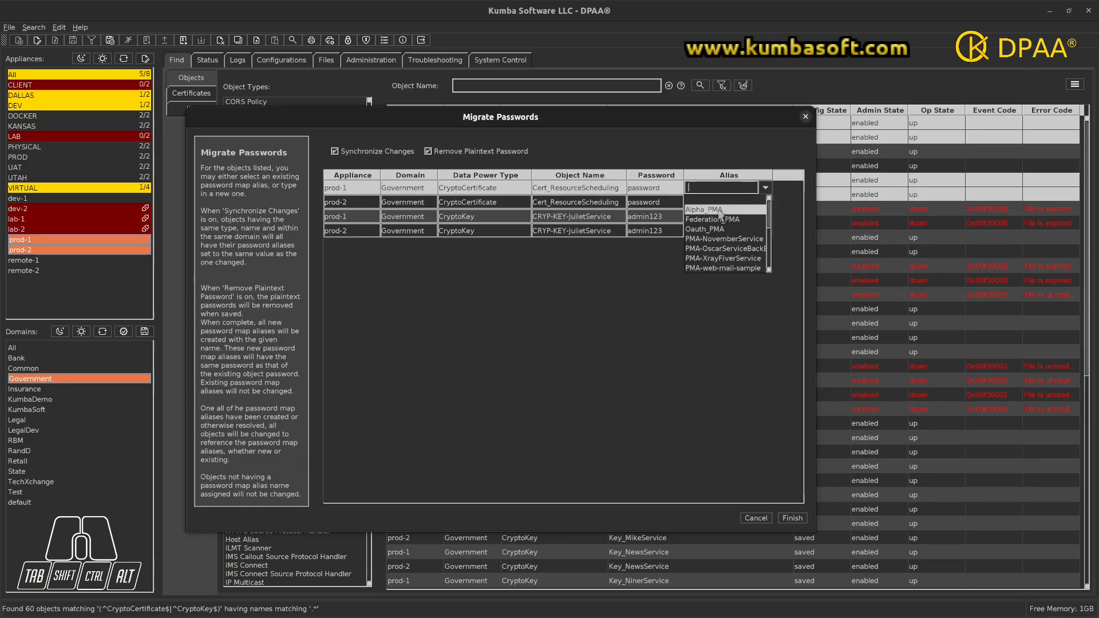
pyautogui.click(720, 211)
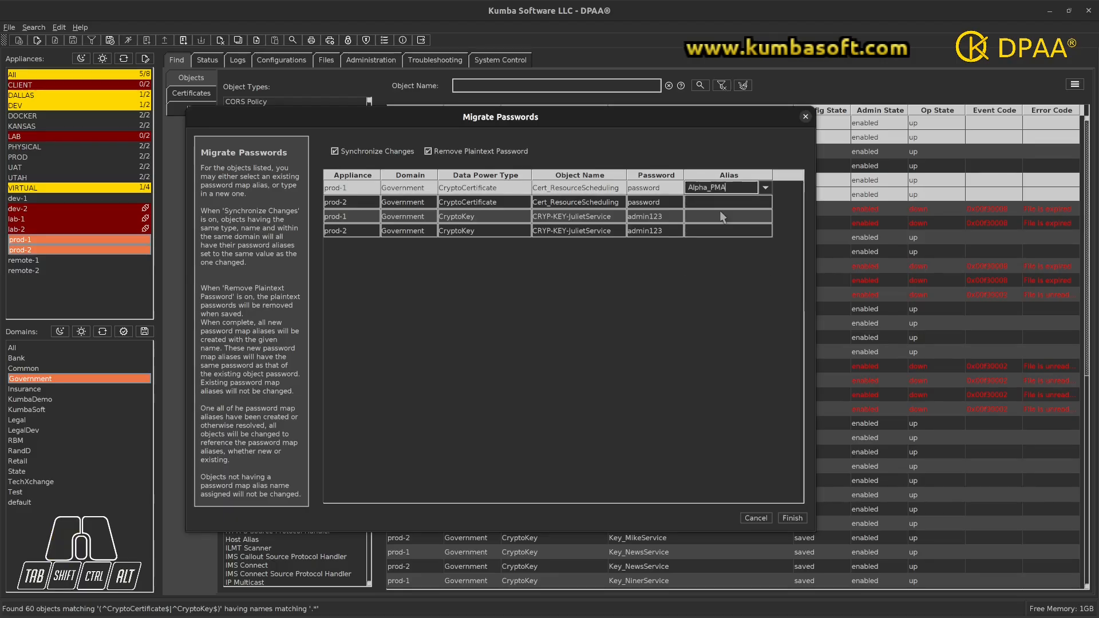
pyautogui.click(723, 217)
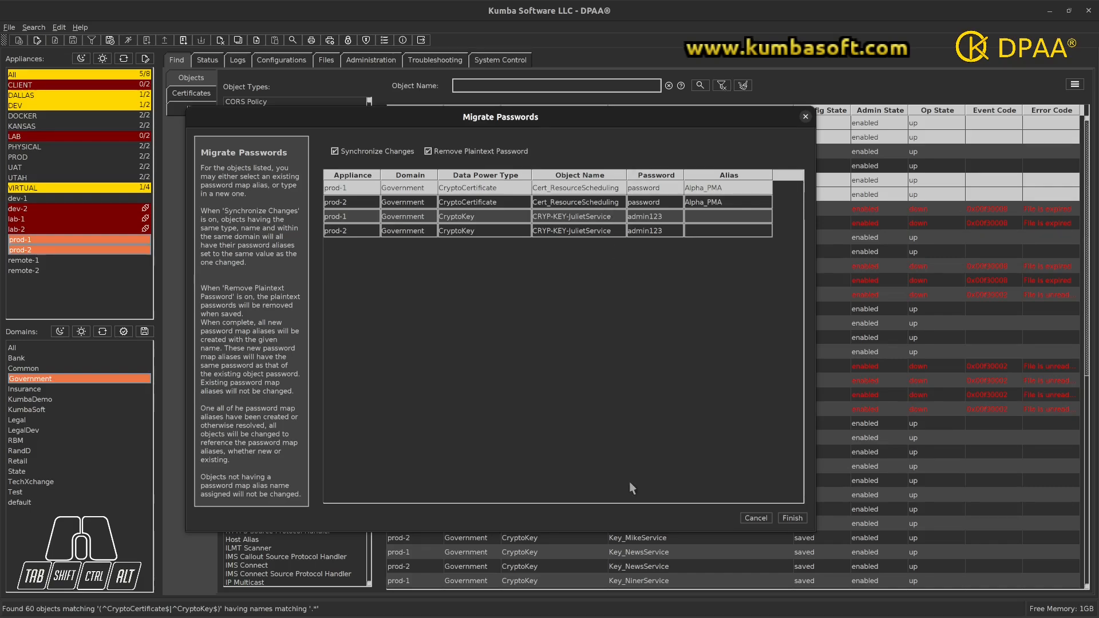
# Step: Assign a new alias named Juliet_PMA to the CRYP-KEY-JulietService key on prod-1, with changes synchronized
pyautogui.click(710, 215)
pyautogui.click(710, 216)
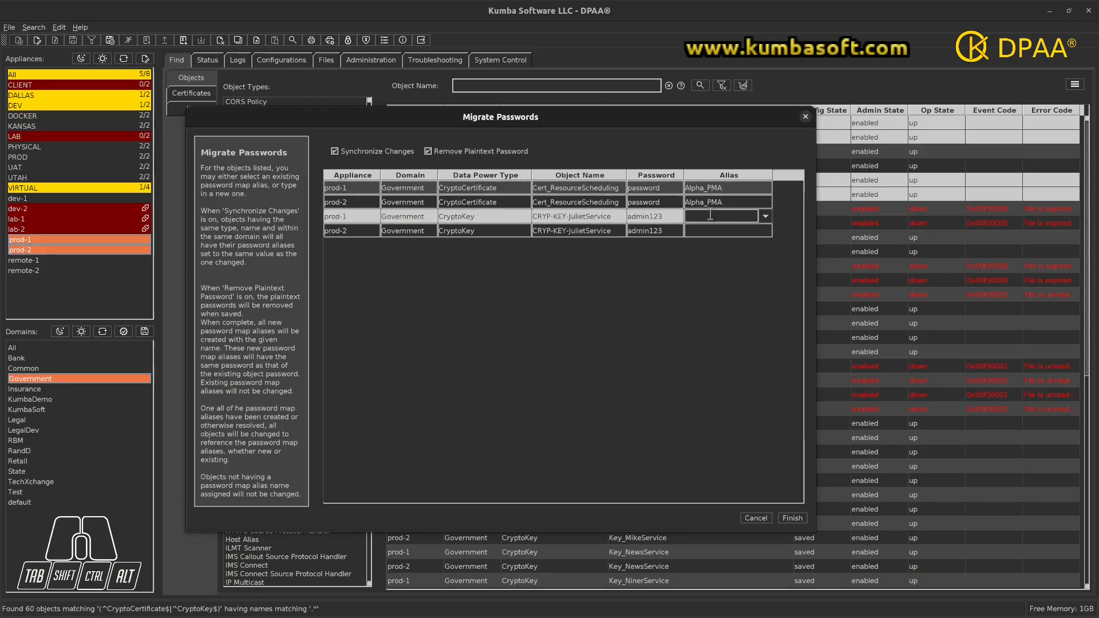
pyautogui.press('shift')
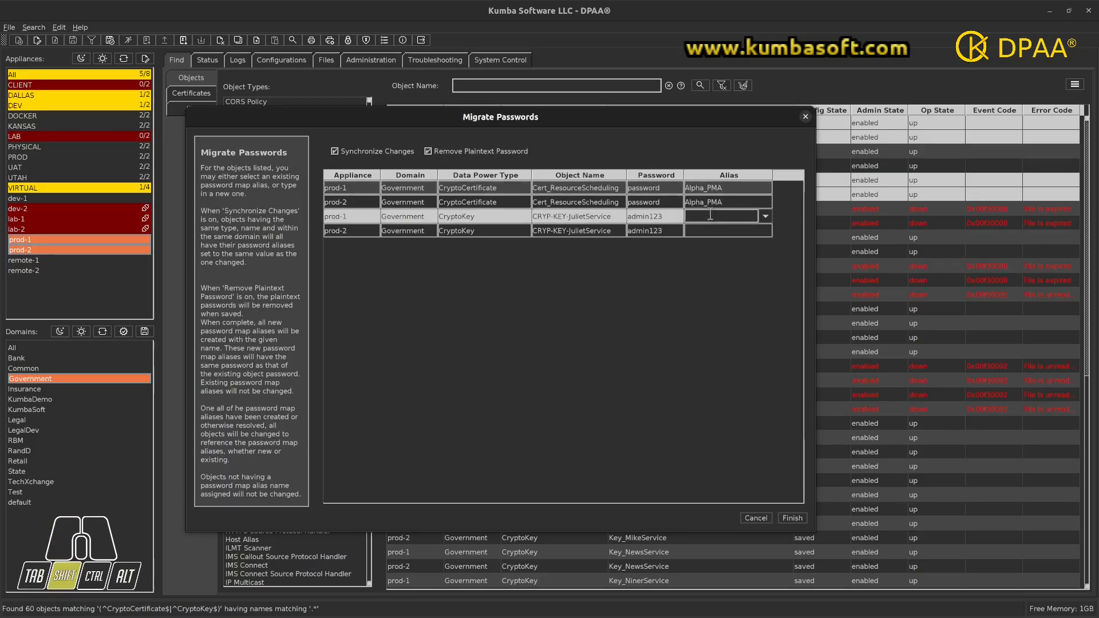
pyautogui.write('J')
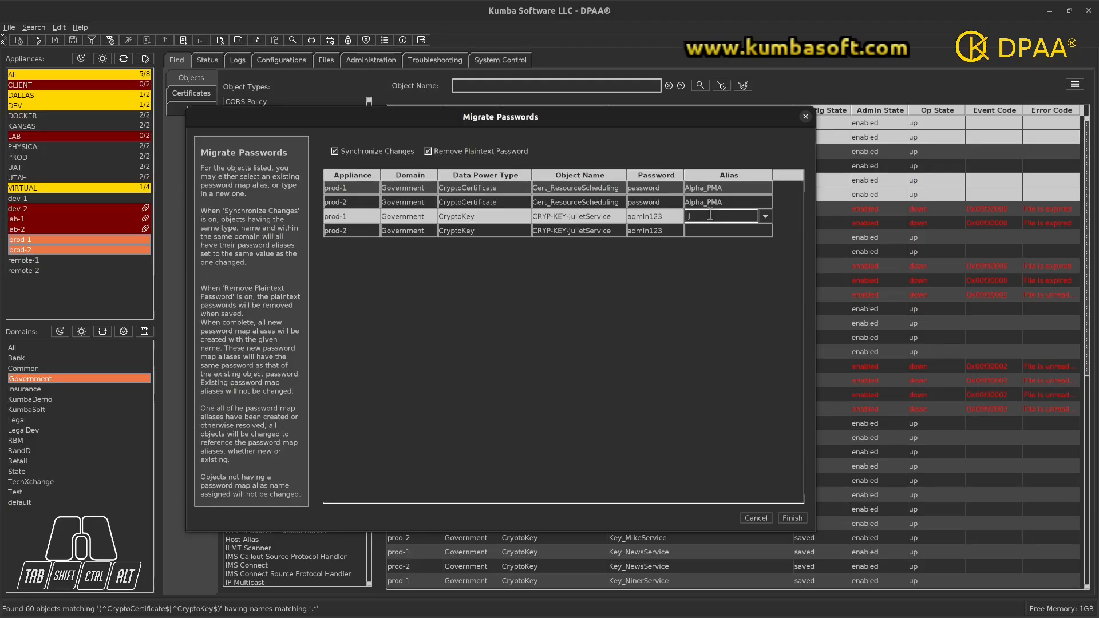
pyautogui.write('uliet')
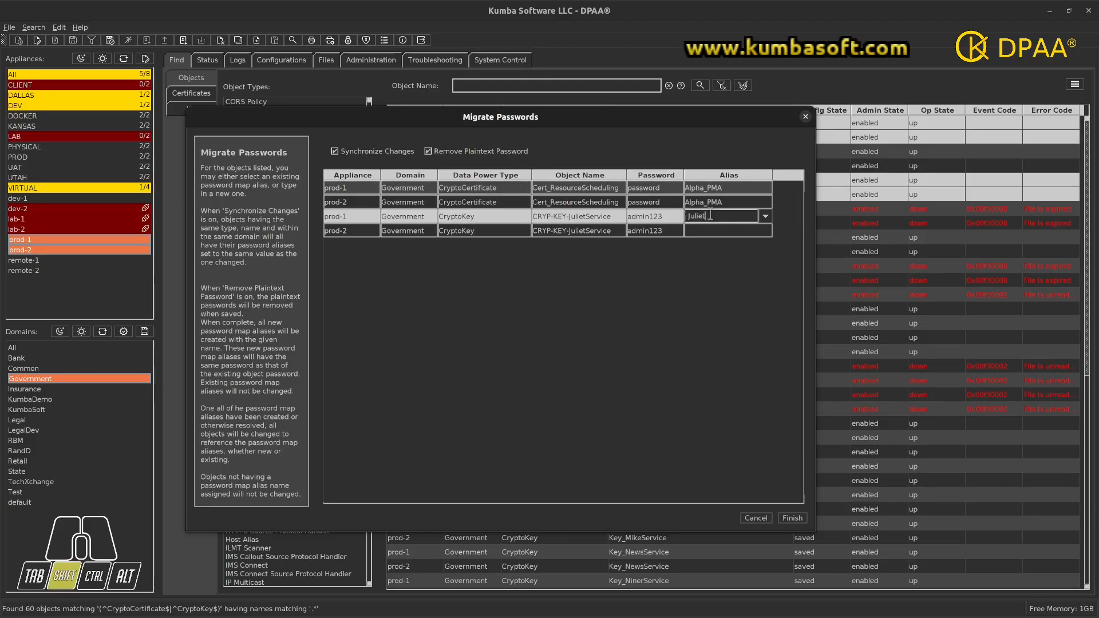
pyautogui.write('_PMA')
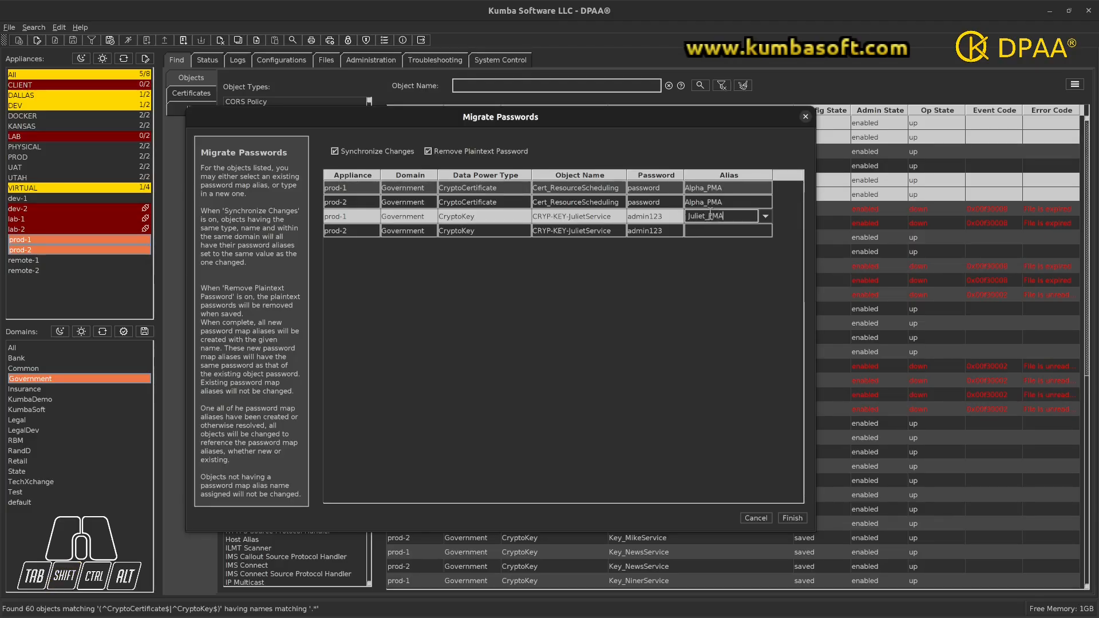
pyautogui.press('Return')
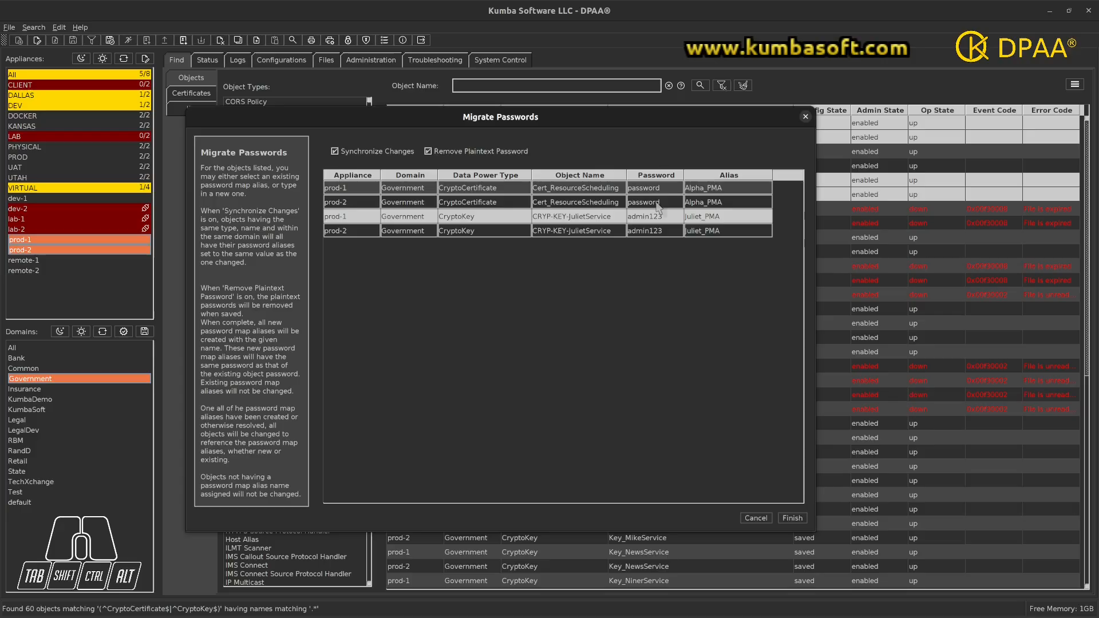
# Step: Run the password migration with Remove Plaintext Password enabled, and close the results
pyautogui.click(432, 153)
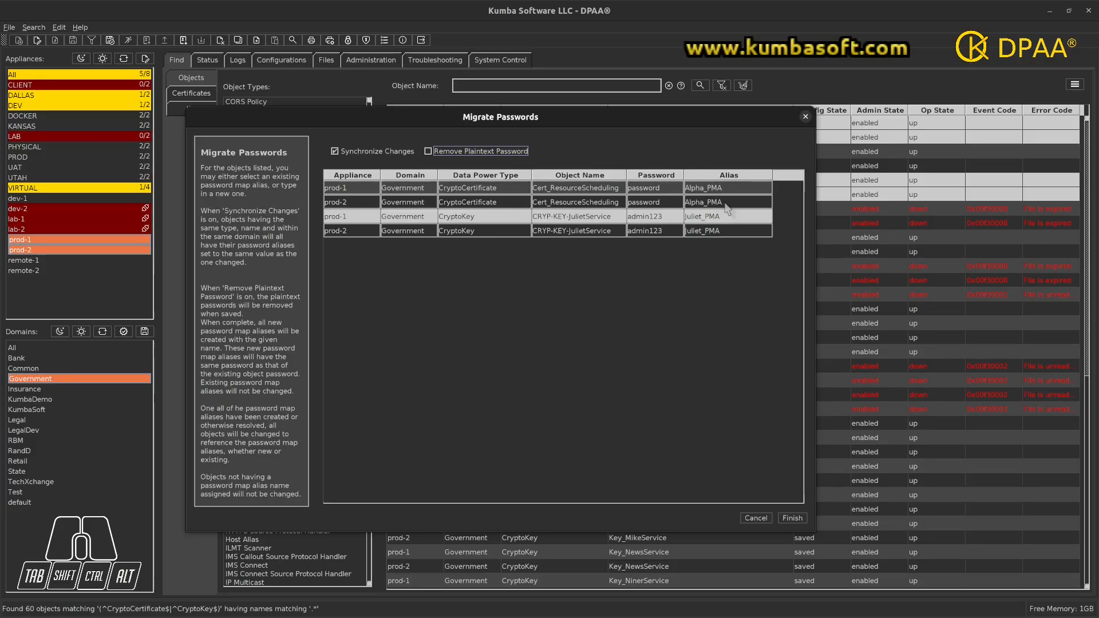
pyautogui.click(429, 153)
pyautogui.click(793, 518)
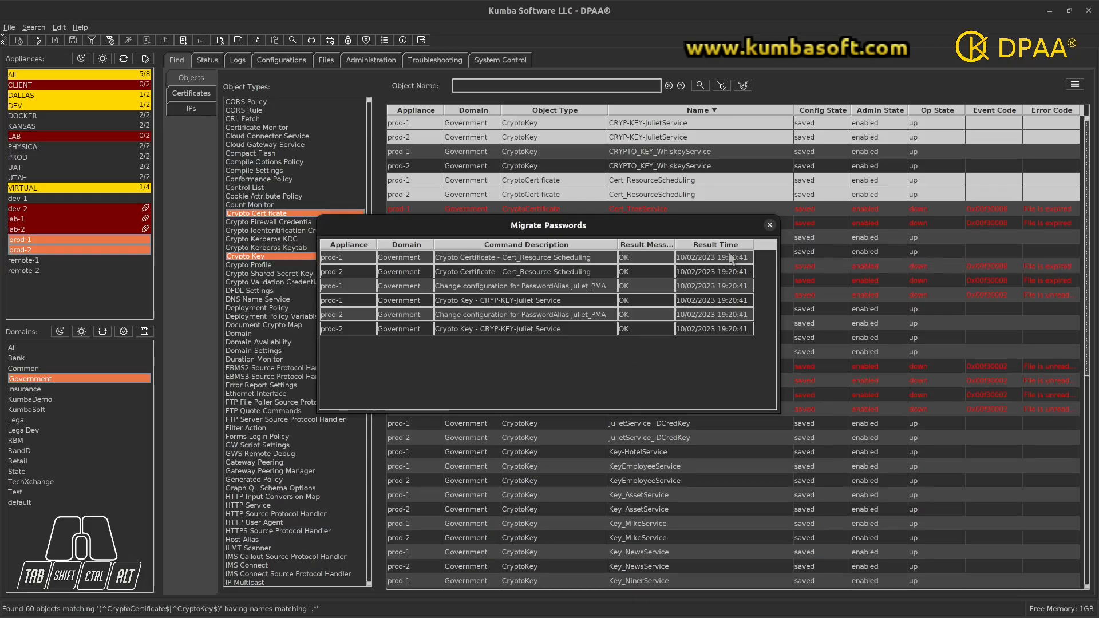
pyautogui.click(770, 225)
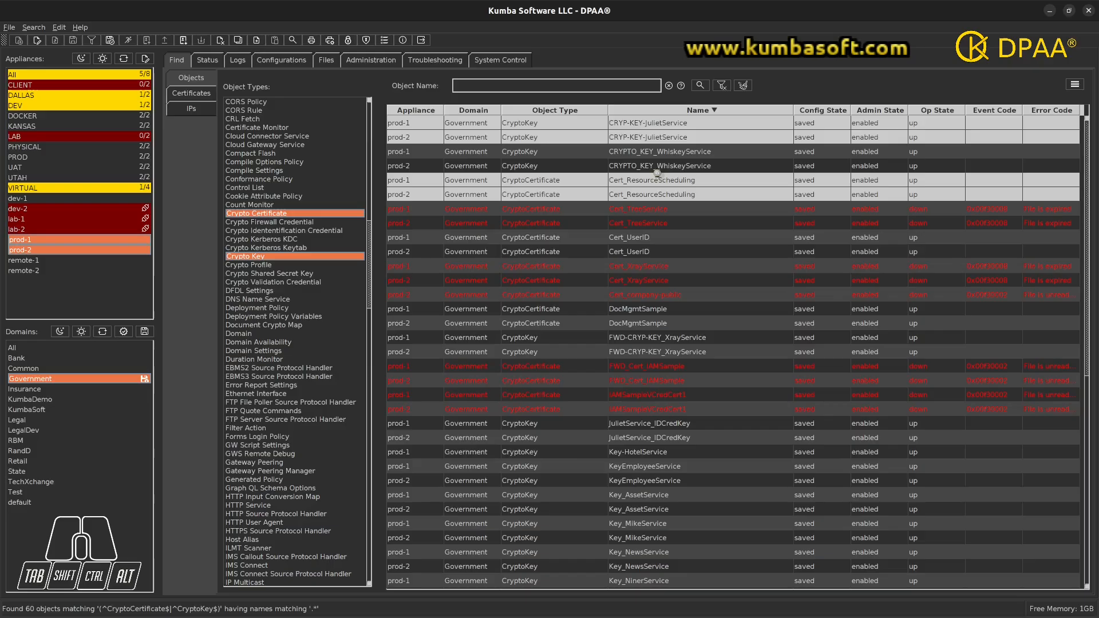
# Step: Repeat the filtered search, and rerun it with all advanced search criteria cleared
pyautogui.click(701, 87)
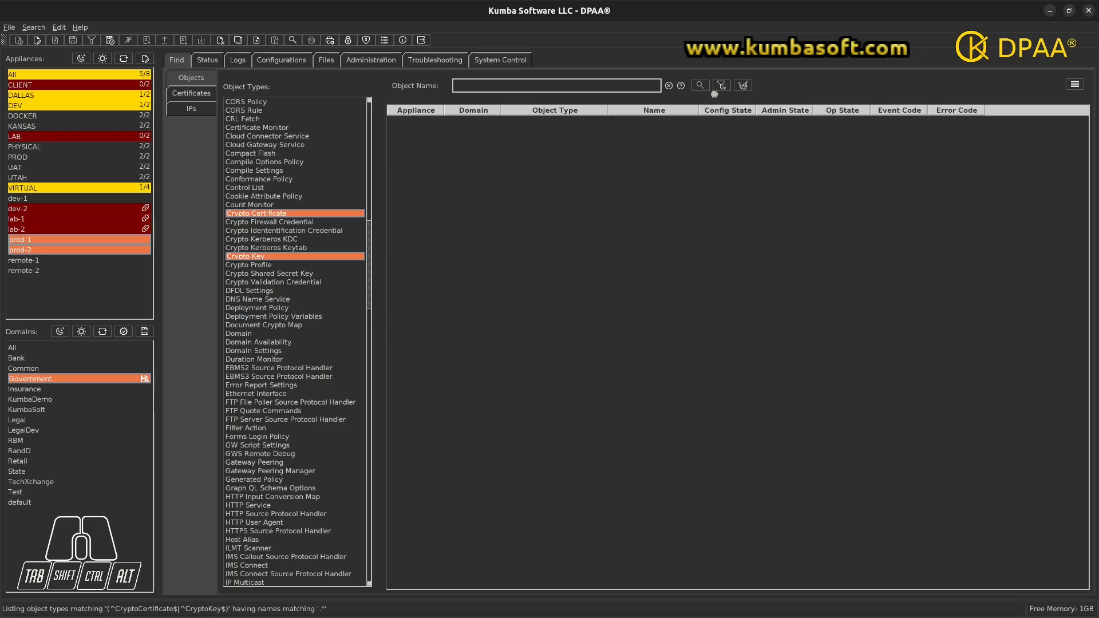
pyautogui.click(723, 87)
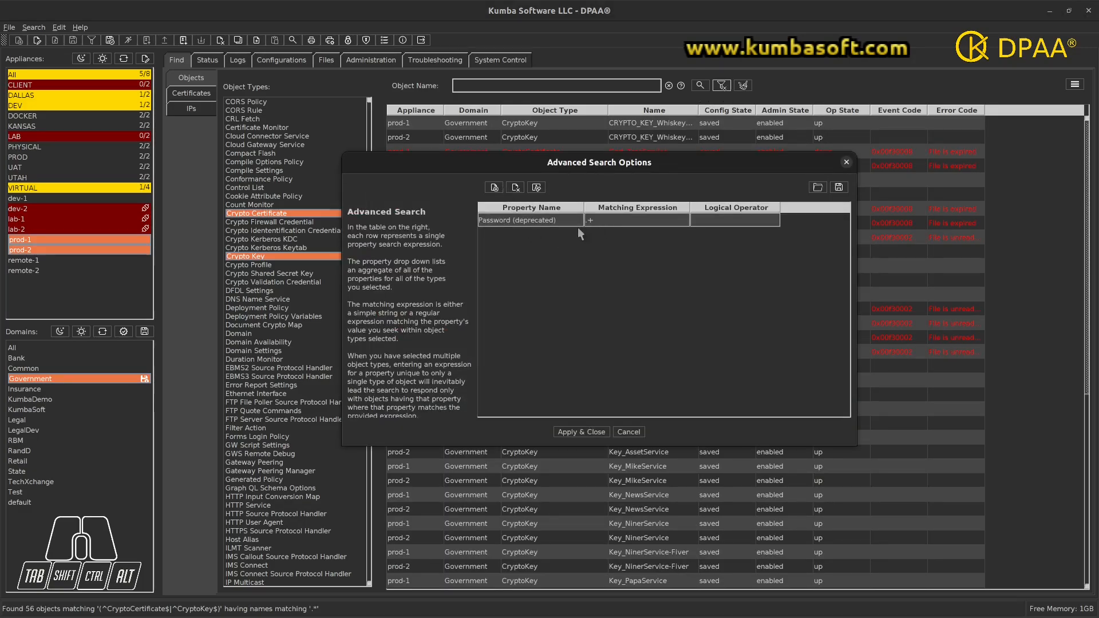
pyautogui.click(536, 188)
pyautogui.click(581, 432)
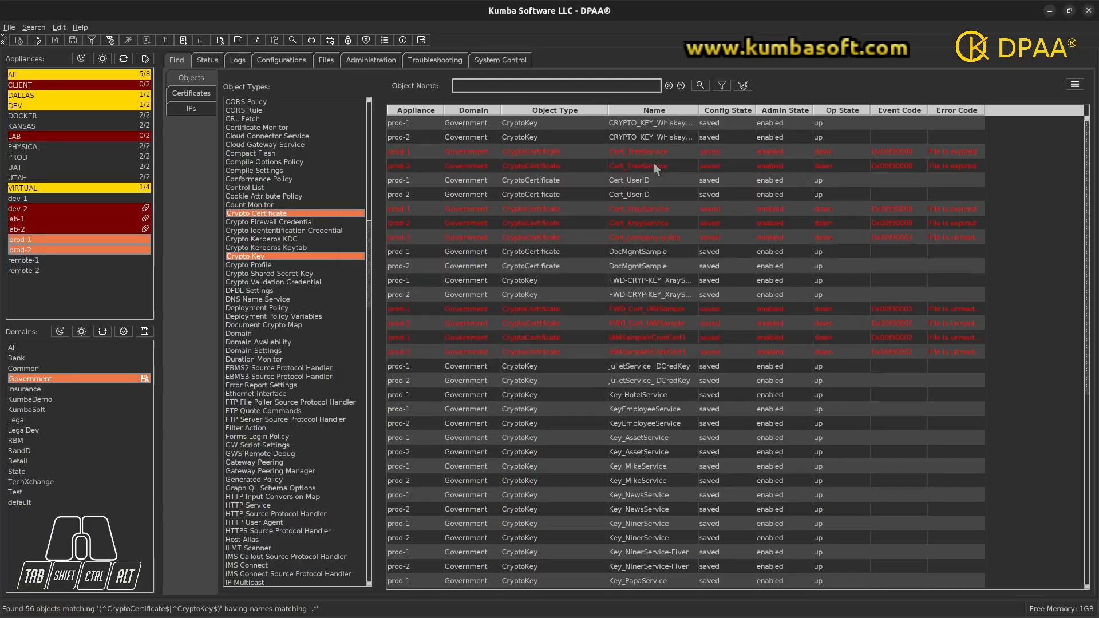
pyautogui.click(700, 86)
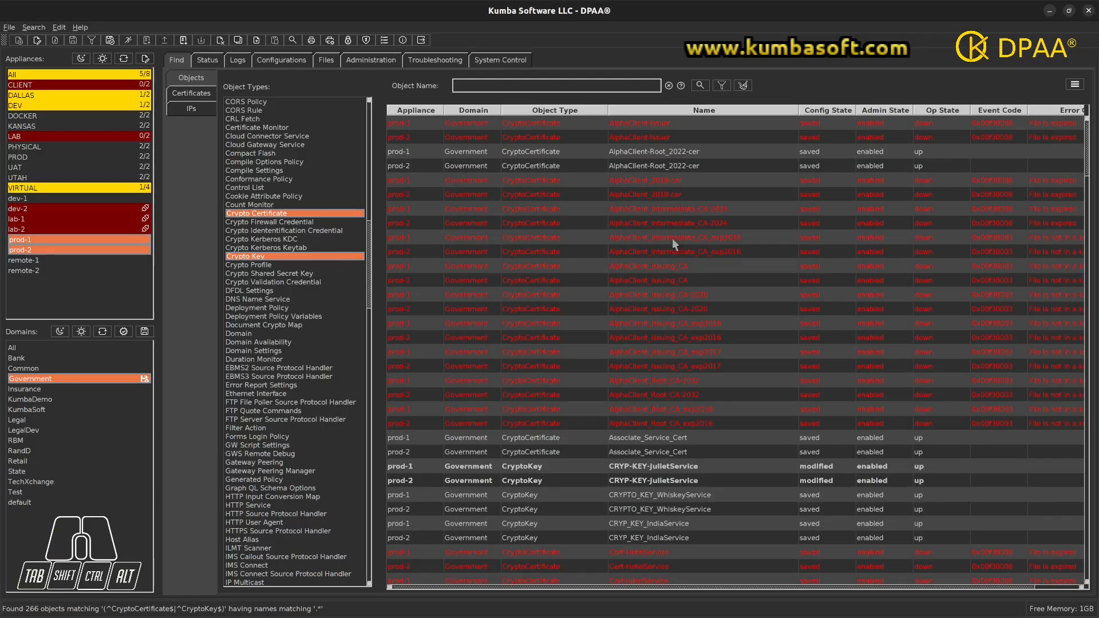
# Step: Select the CRYP-KEY-JulietService and Cert_ResourceScheduling objects on prod-1 and prod-2, and sort the list by Config State
pyautogui.scroll(-5, 698, 362)
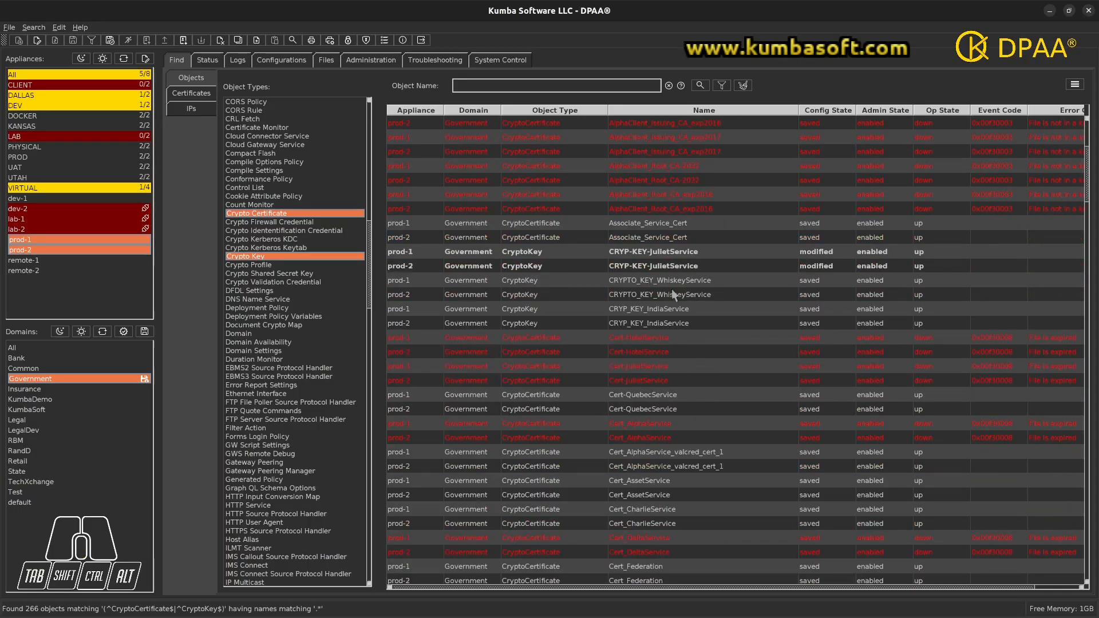
pyautogui.click(662, 252)
pyautogui.keyDown('shift'); pyautogui.click(658, 267); pyautogui.keyUp('shift')
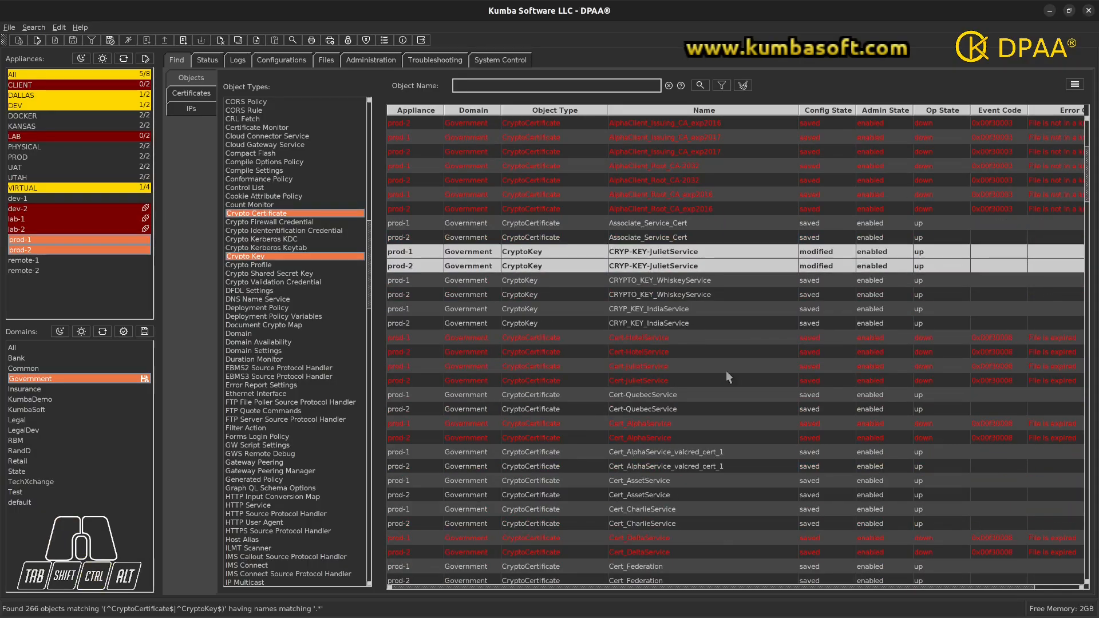
pyautogui.scroll(-15, 720, 417)
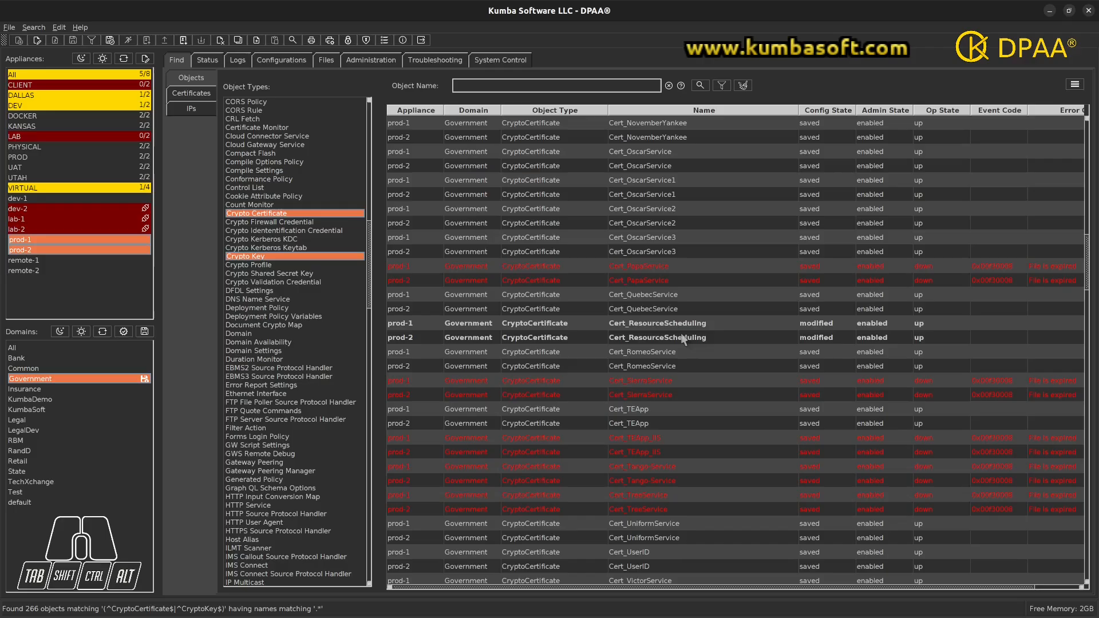
pyautogui.click(679, 323)
pyautogui.keyDown('shift'); pyautogui.click(675, 338); pyautogui.keyUp('shift')
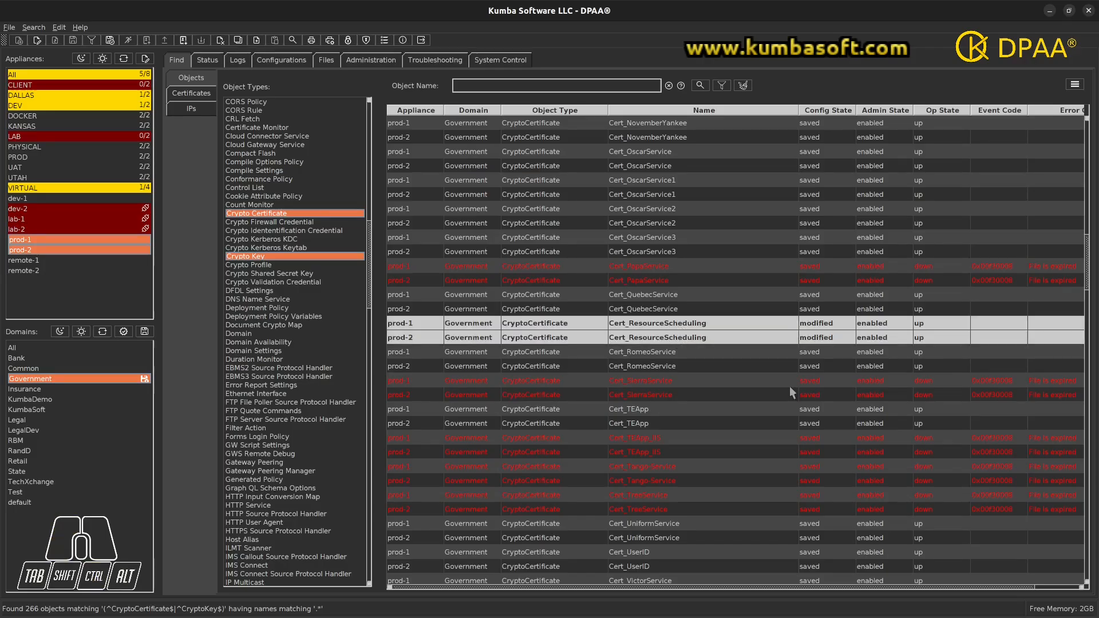
pyautogui.scroll(11, 817, 385)
pyautogui.scroll(-11, 818, 385)
pyautogui.scroll(20, 818, 391)
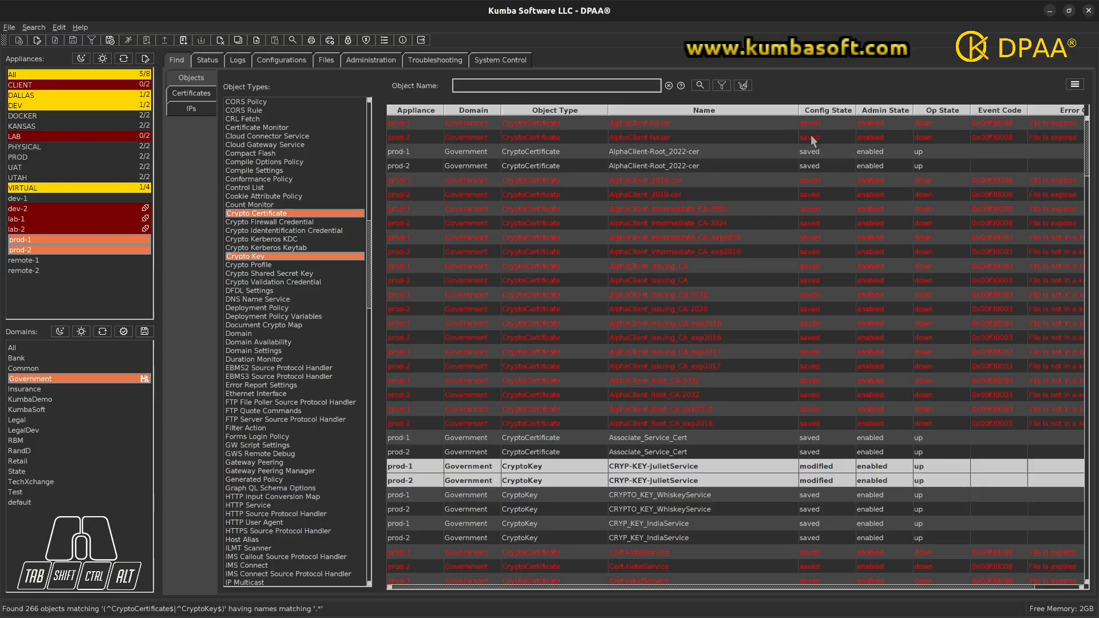
pyautogui.click(825, 110)
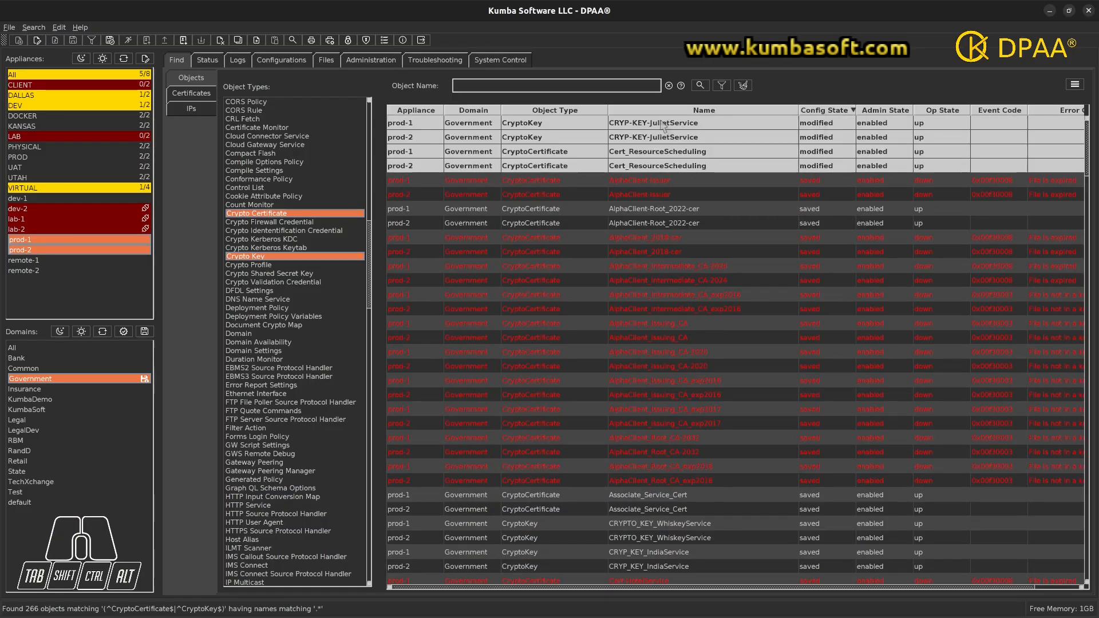
# Step: Compare the four selected objects in an enlarged window, examine their Password alias and available aliases, and close the comparison
pyautogui.rightClick(643, 149)
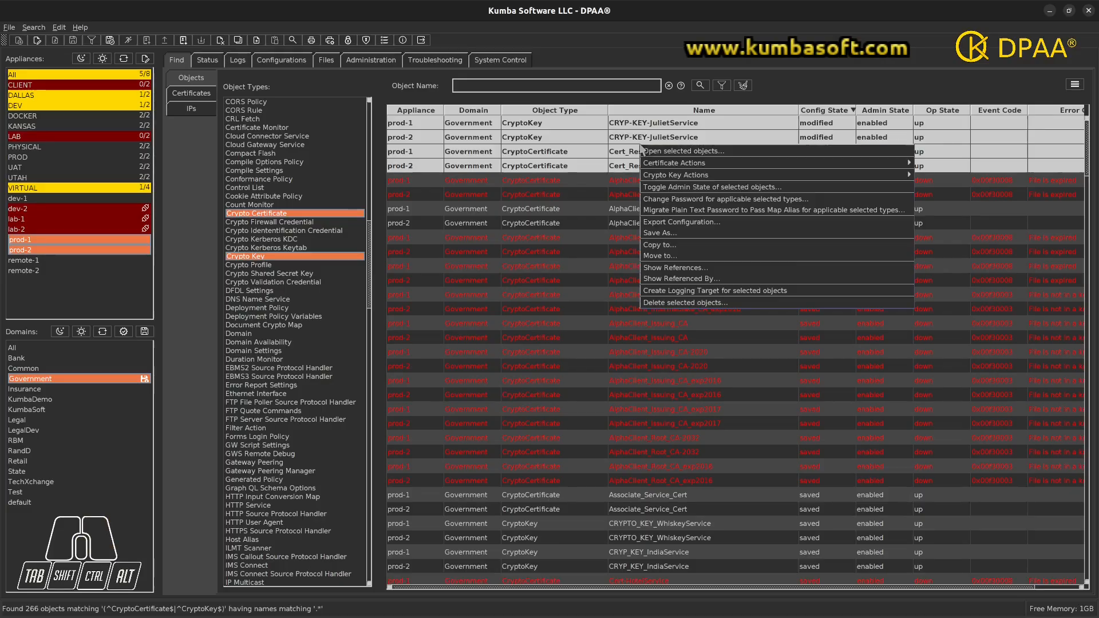
pyautogui.click(672, 153)
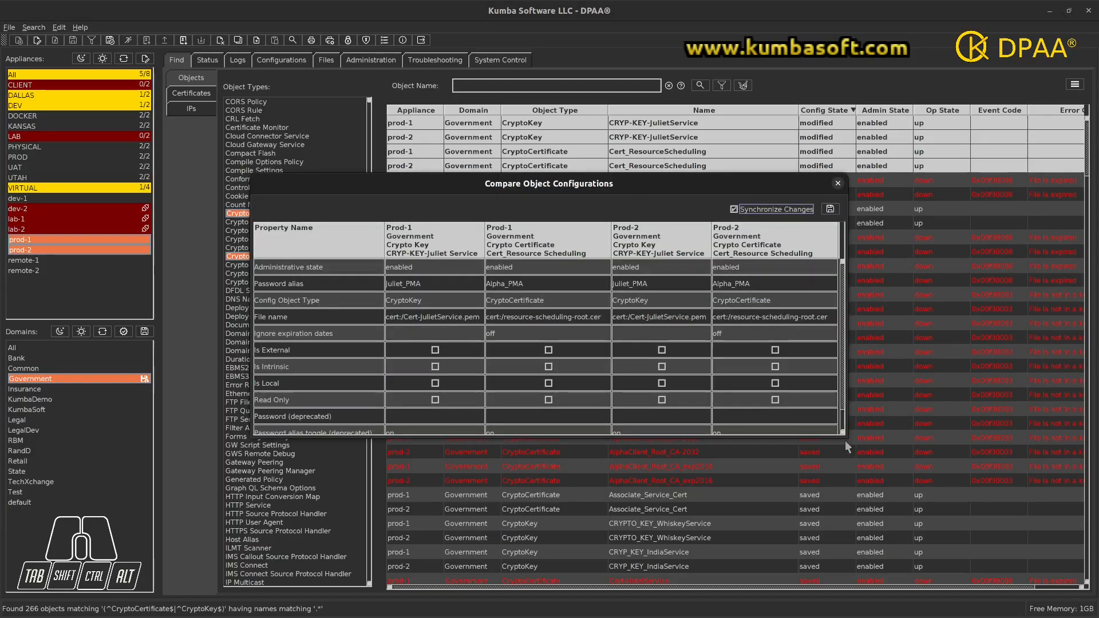
pyautogui.moveTo(845, 441); pyautogui.dragTo(939, 509)
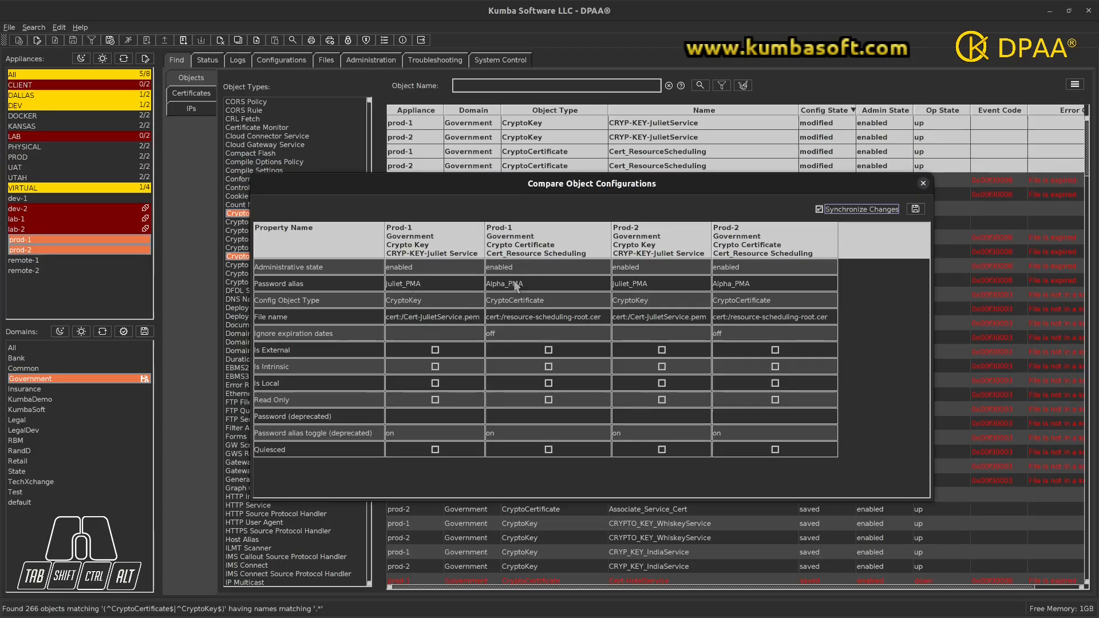
pyautogui.click(782, 289)
pyautogui.click(834, 284)
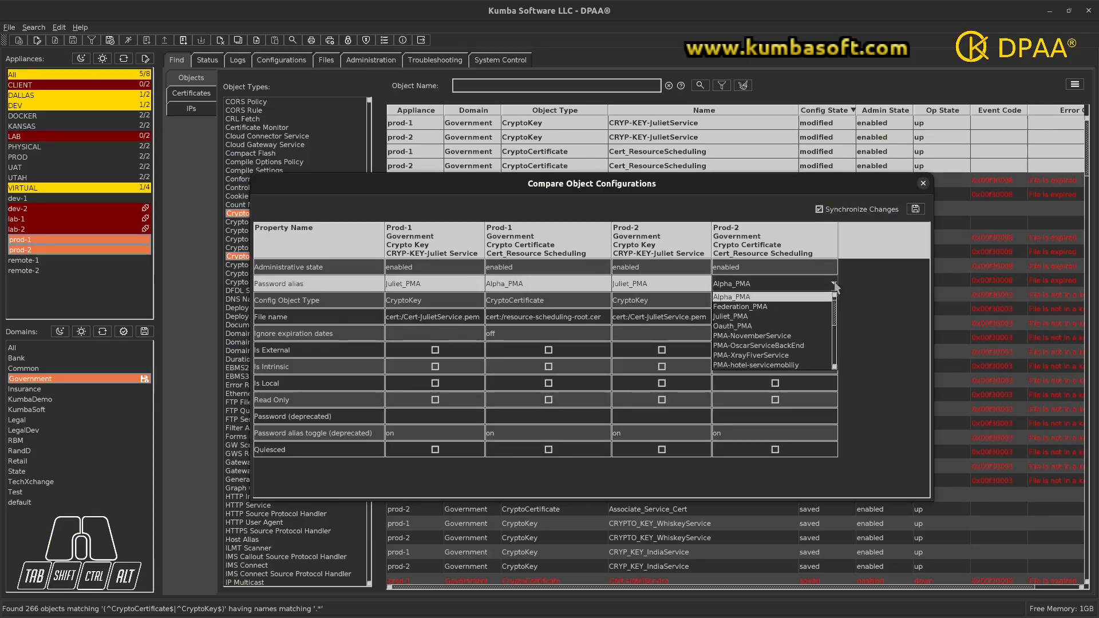
pyautogui.click(833, 284)
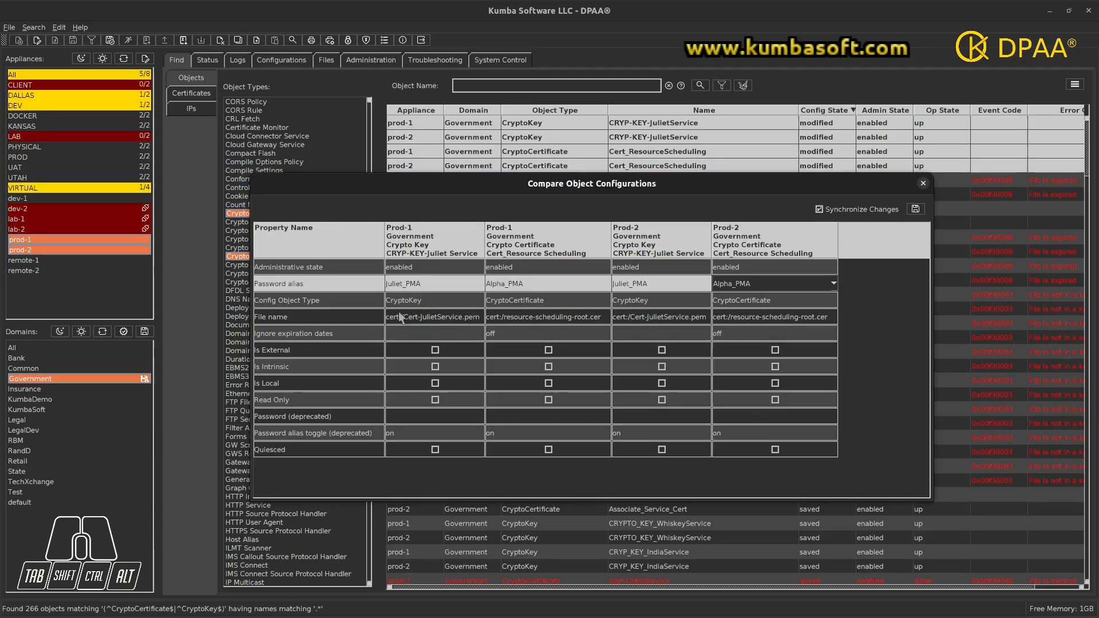
pyautogui.click(923, 183)
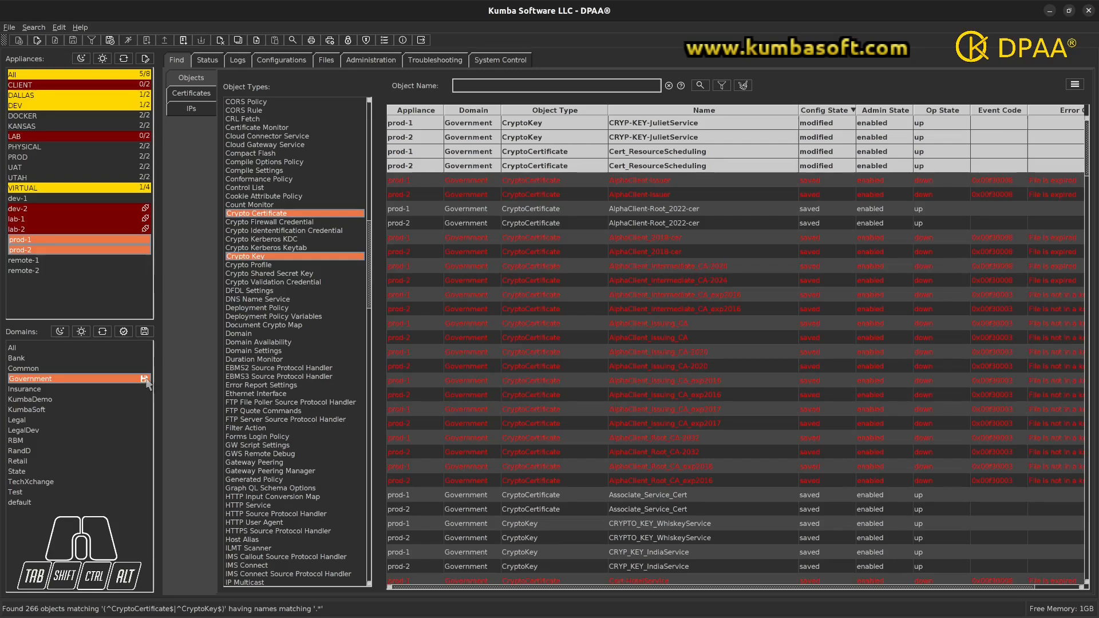
# Step: Save the configuration of the Government domain on prod-1 and prod-2, and close the results
pyautogui.click(145, 332)
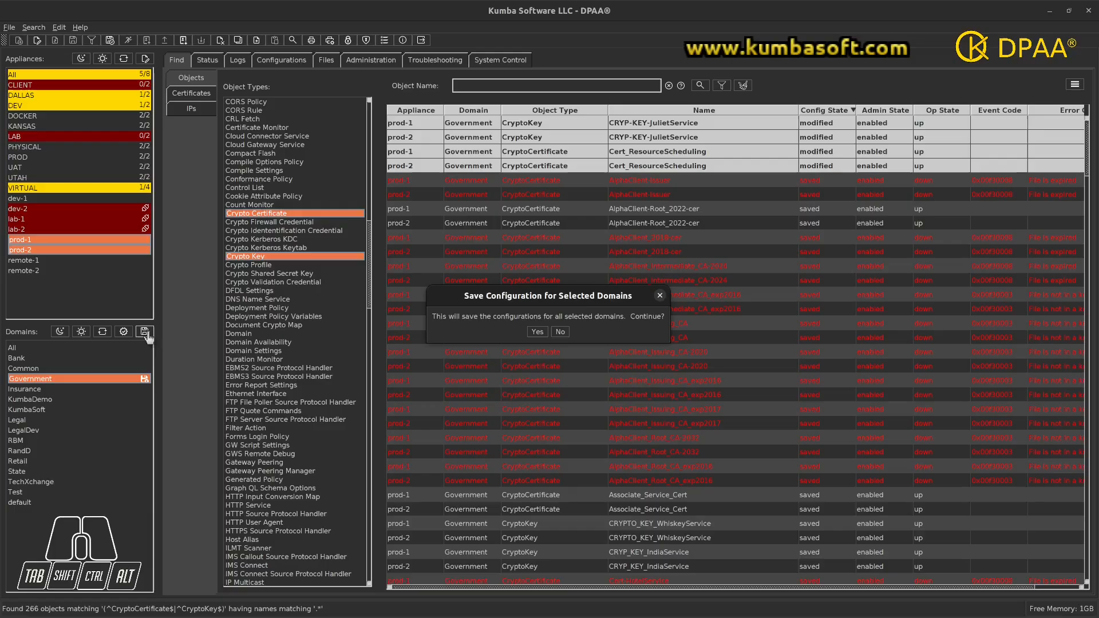
pyautogui.click(537, 332)
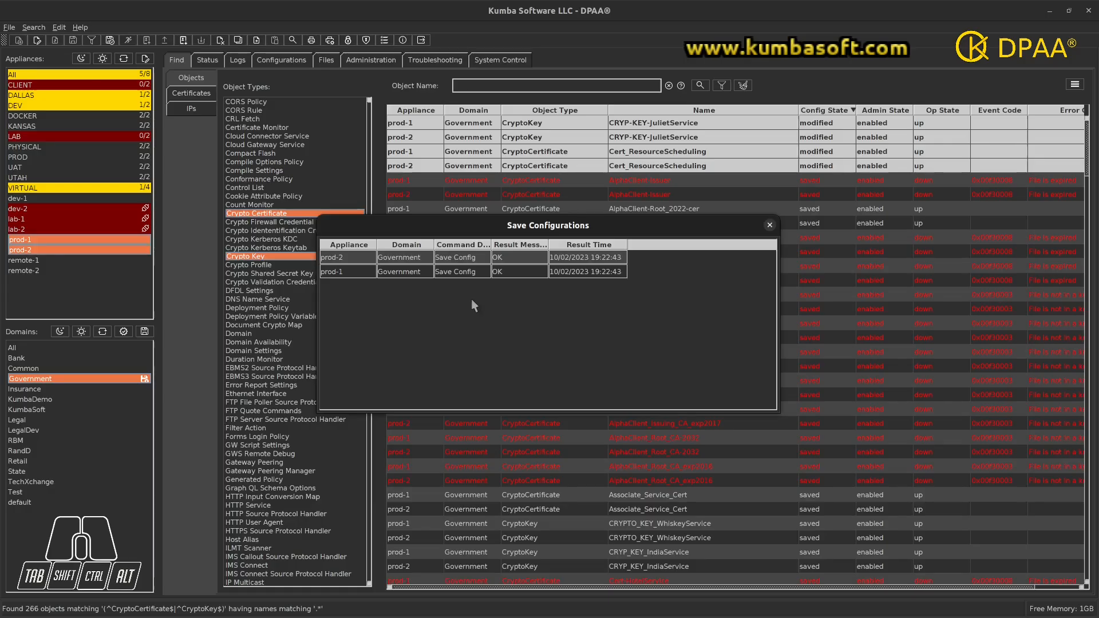
pyautogui.click(769, 225)
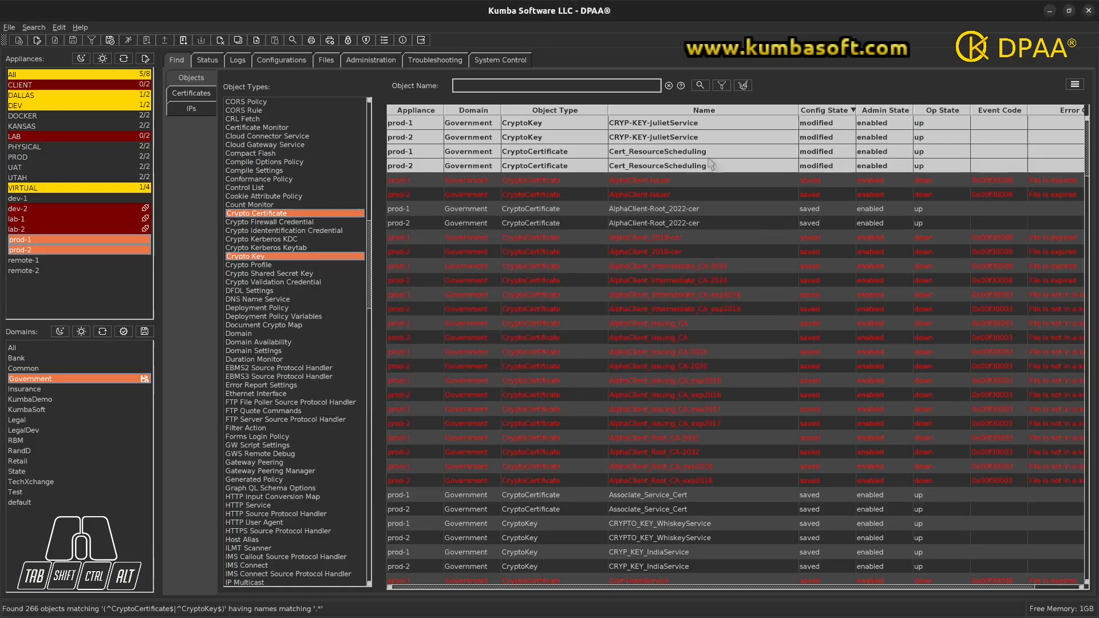
# Step: Rerun the object search and check the Config State of the CRYP-KEY-JulietService key on prod-1
pyautogui.click(699, 85)
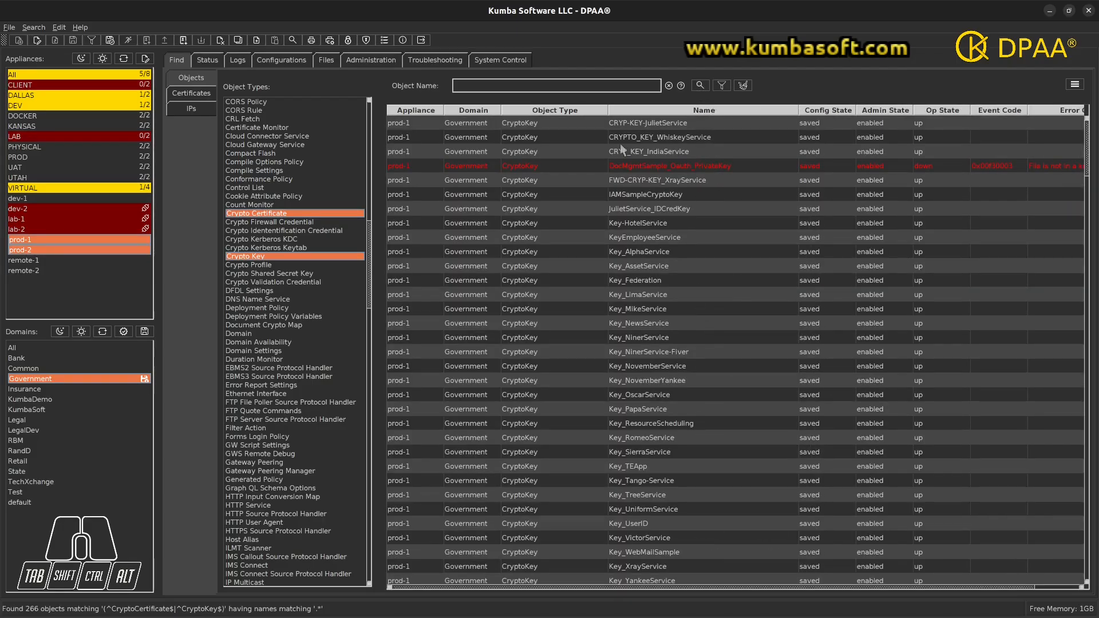
pyautogui.click(657, 126)
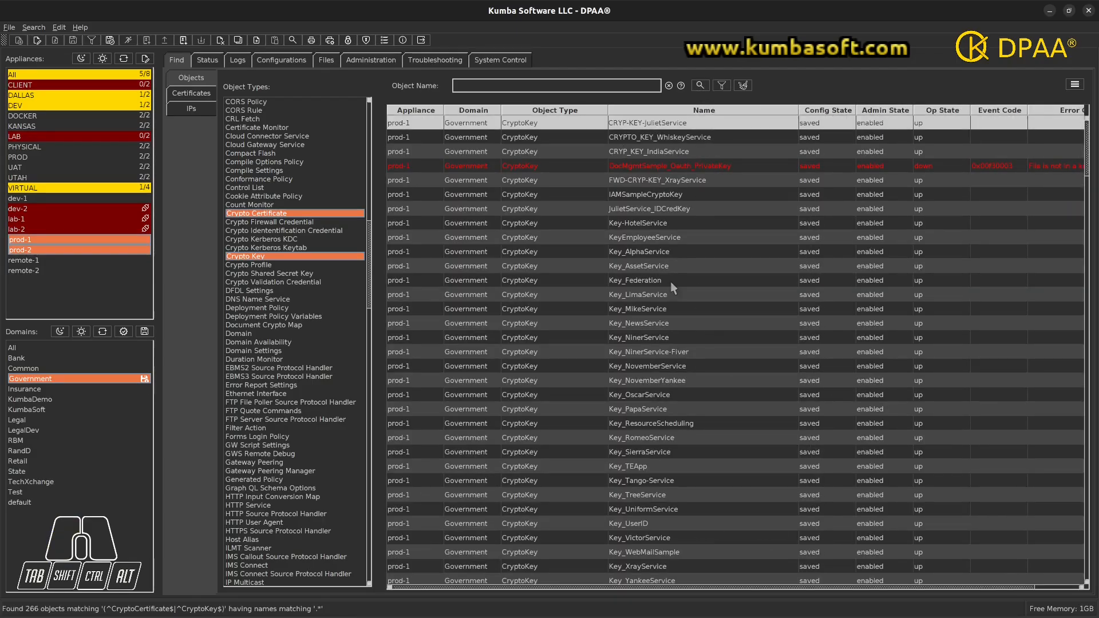